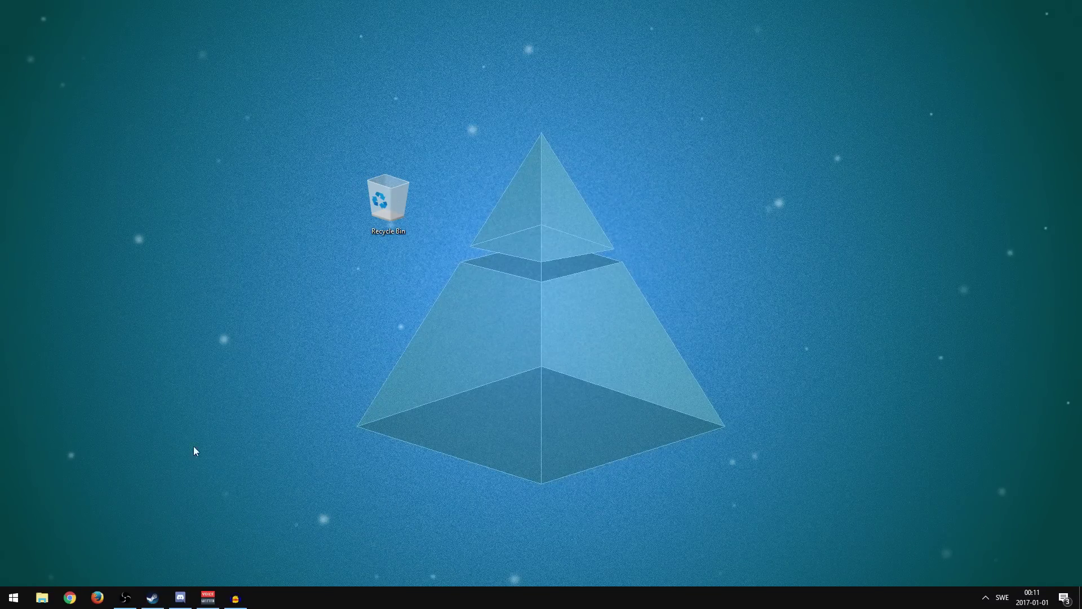
- Search the web in Chrome for 'Unturned server organiser'
click(68, 596)
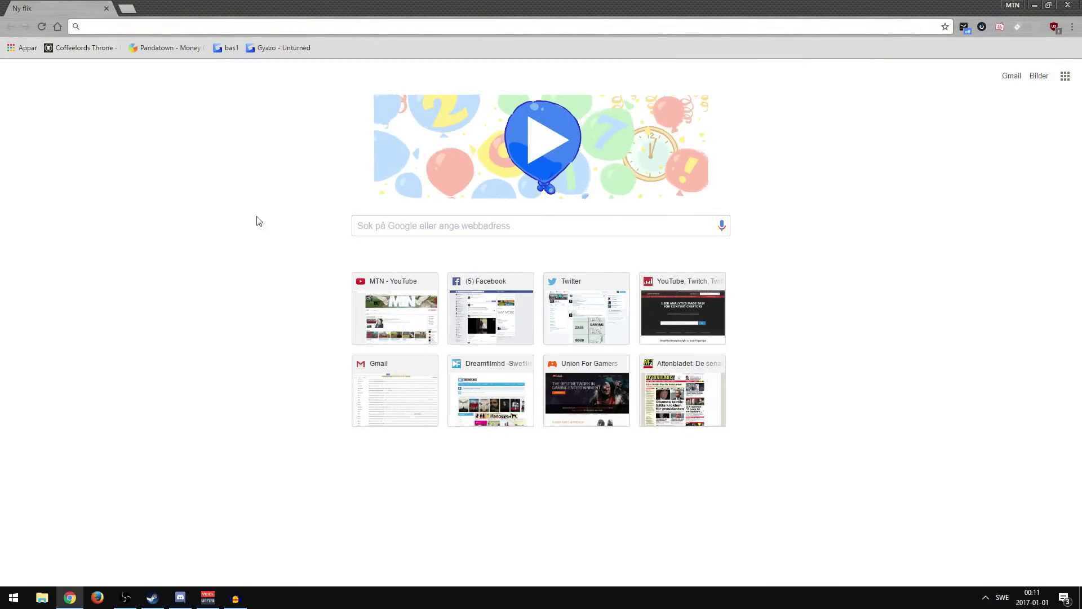
click(184, 27)
text(Unturned server orga)
key(Down)
key(Return)
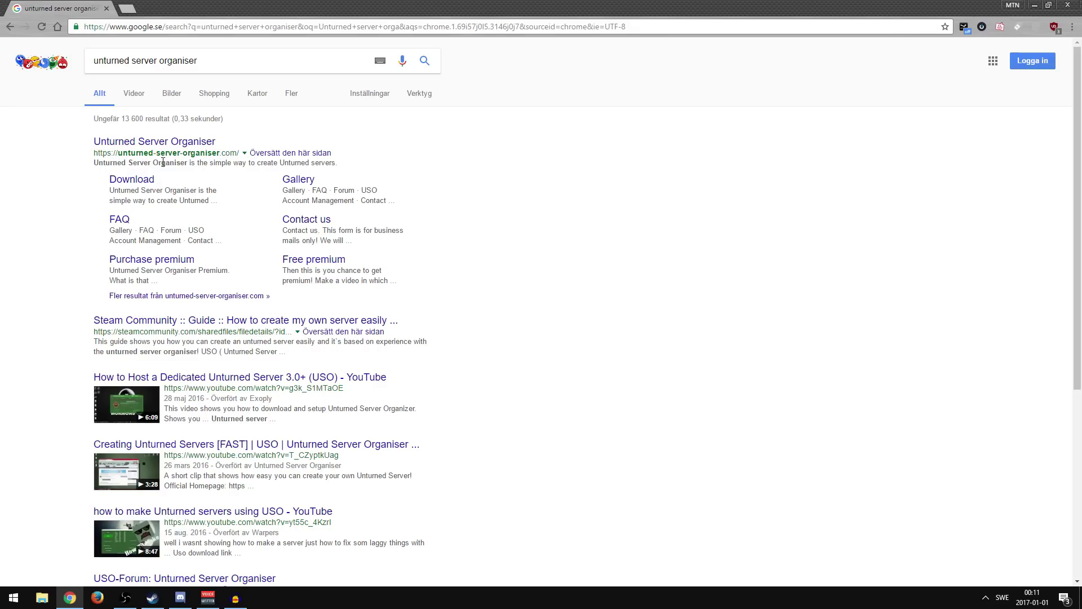
- Download the Windows installer from the official Unturned Server Organiser site
click(175, 142)
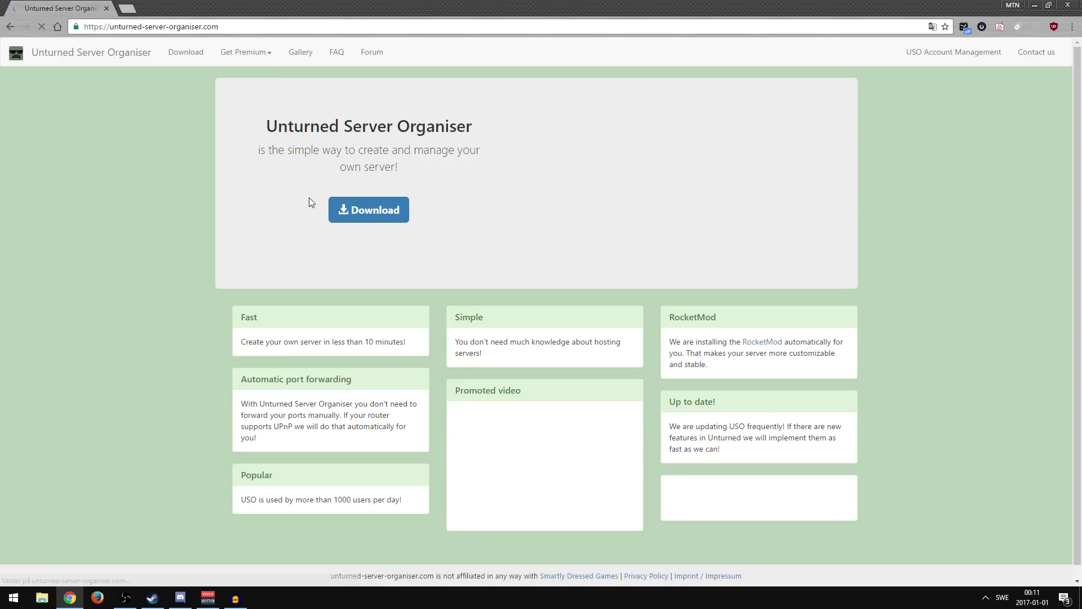
click(368, 209)
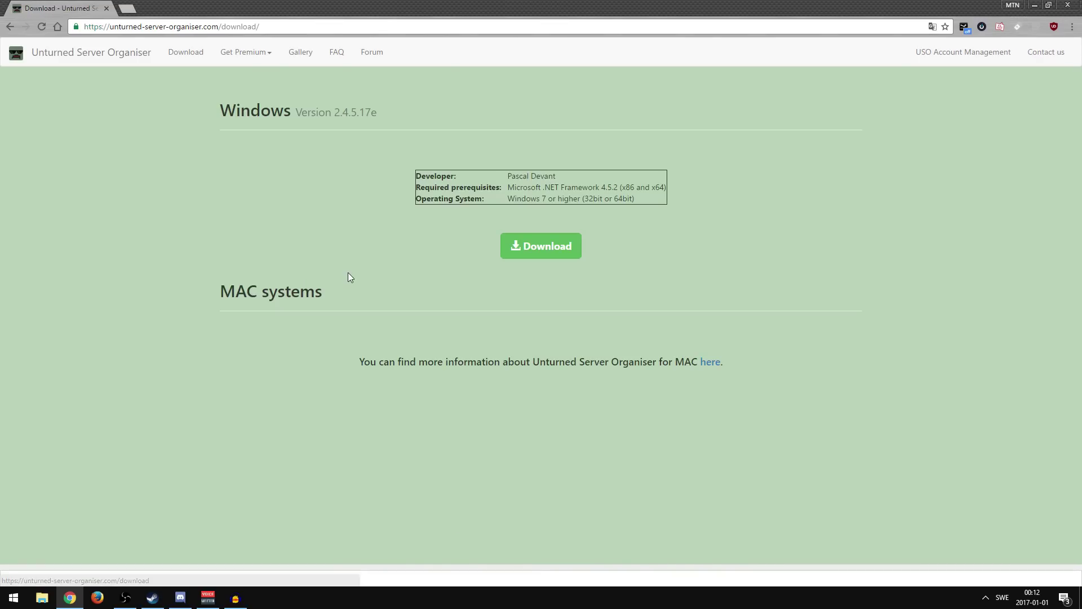
click(552, 252)
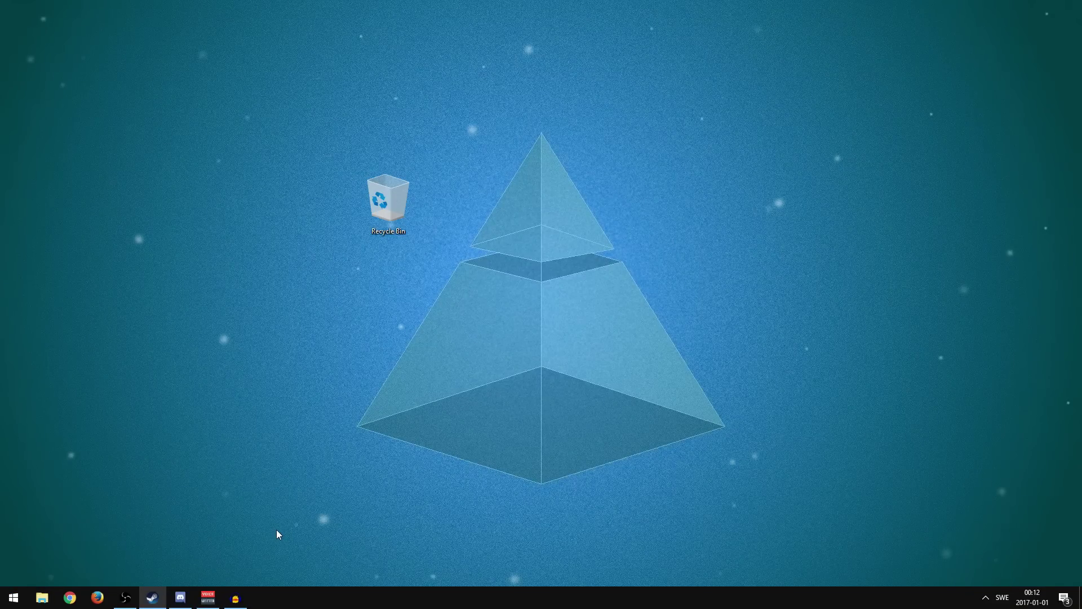
click(25, 595)
- Launch Unturned Server Organiser by searching 'unturned' in the Start menu
text(unturned)
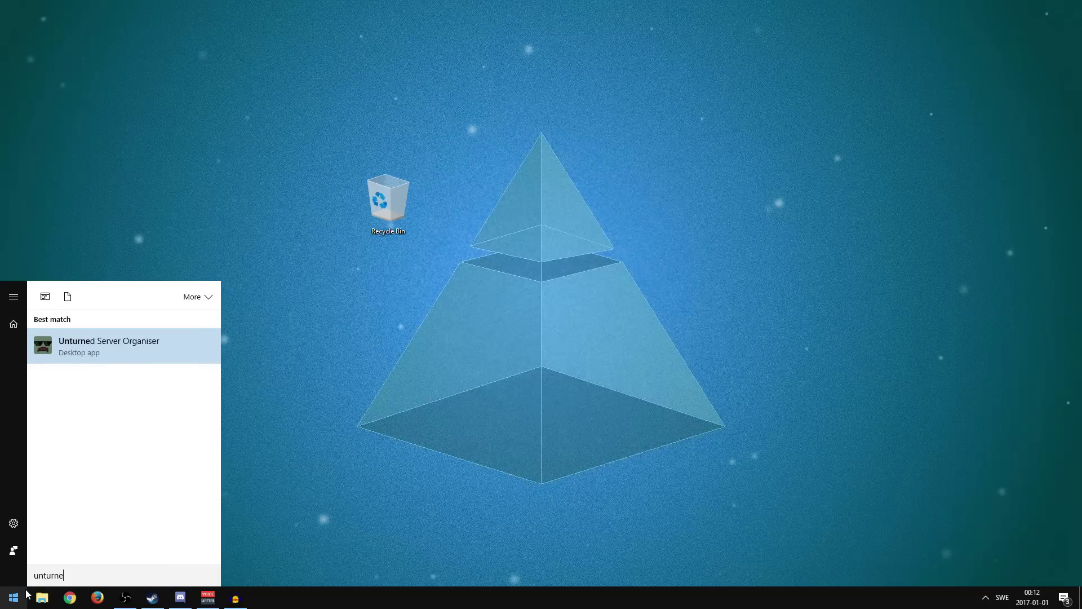
key(Return)
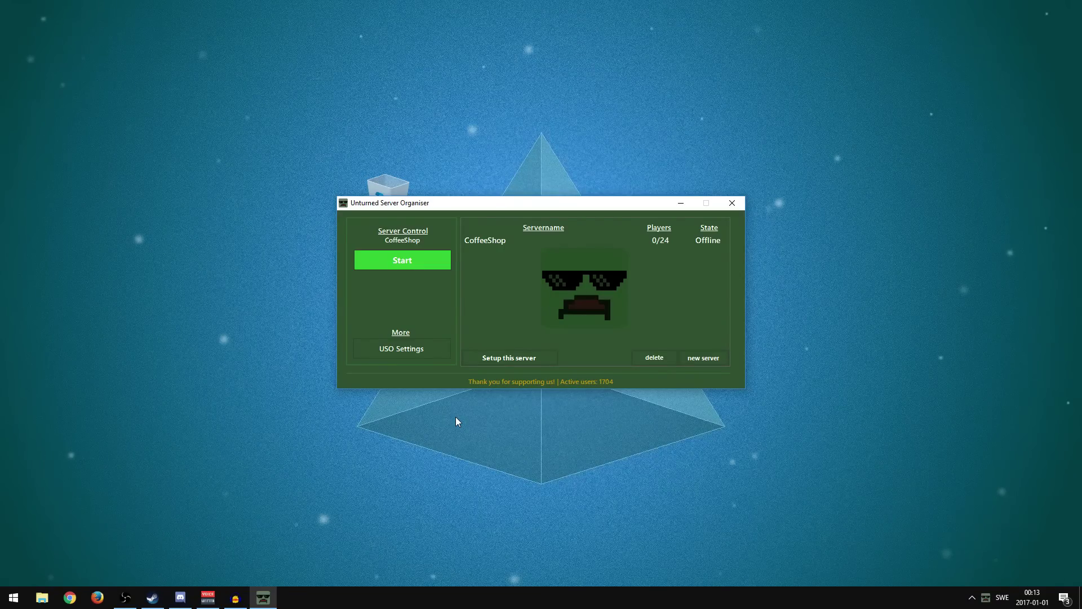
- Create a server named 'Tutorial', keeping the Modded type after dismissing the Vanilla prompt
click(711, 355)
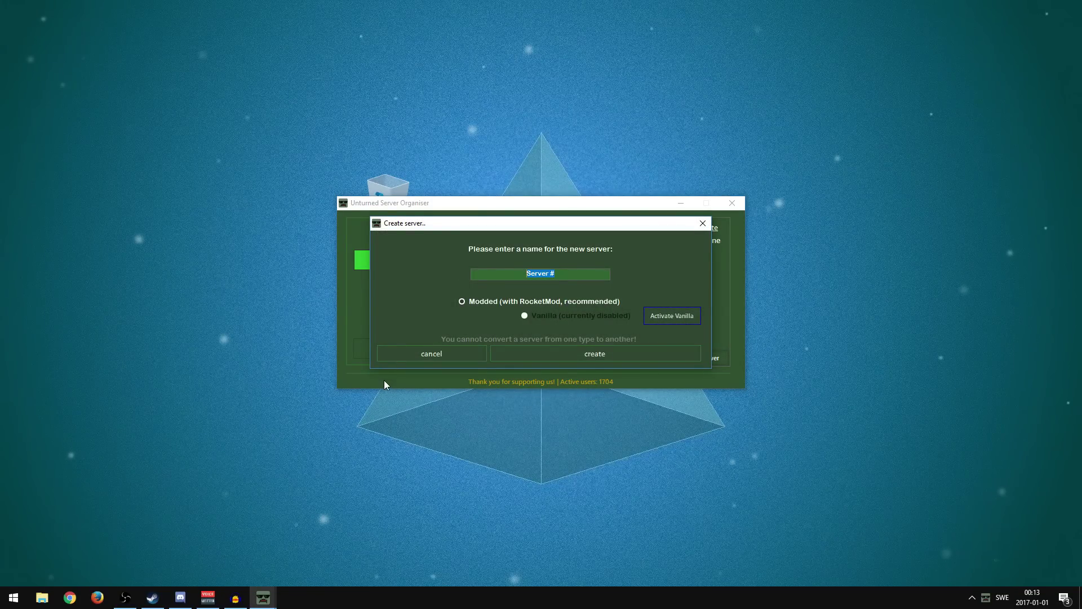
text(Tutorial)
click(659, 315)
key(Escape)
click(562, 356)
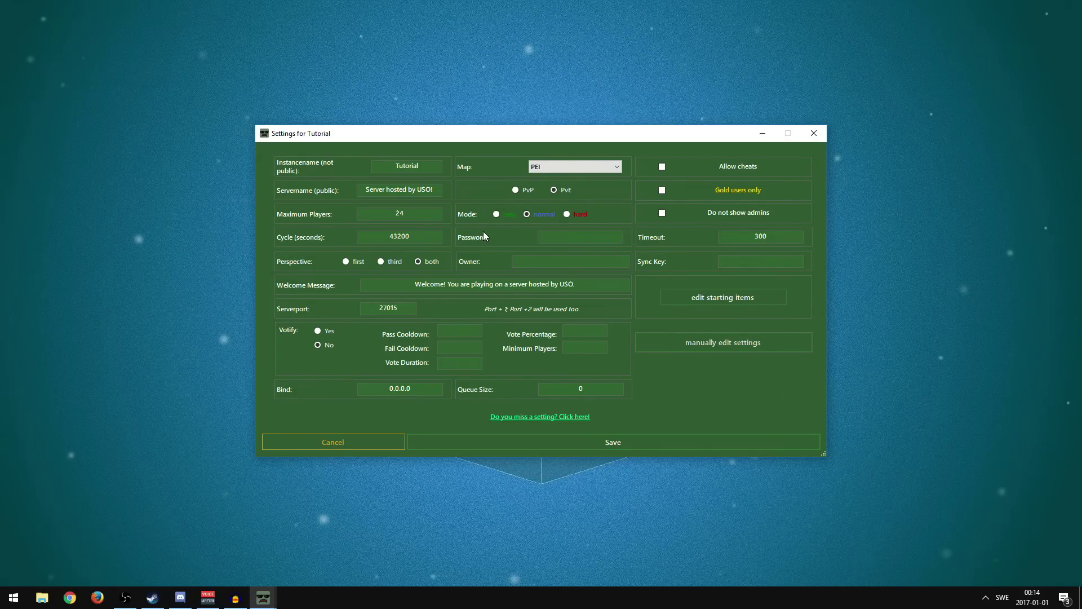
- Replace the Tutorial server's public server name with 'Turial-pubname'
double_click(407, 165)
drag(372, 190, 530, 193)
key(ctrl+a)
text(Coffeeshop)
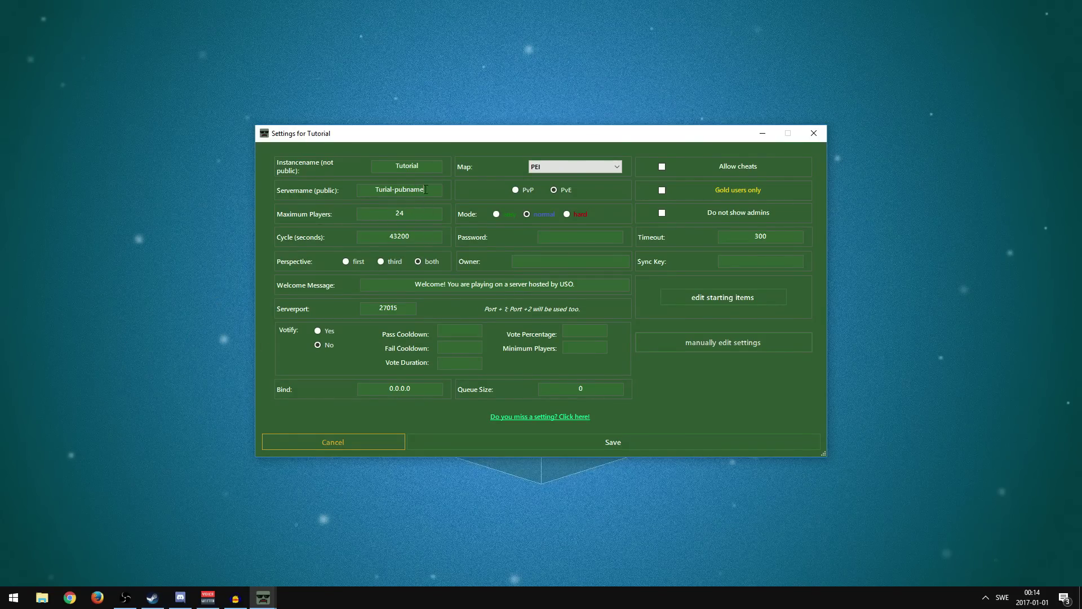
drag(375, 189, 412, 190)
key(shift+Tab)
- Keep maximum players at 24 and try editing the cycle value 43200
double_click(407, 212)
text(12)
key(BackSpace)
key(BackSpace)
text(24)
double_click(433, 240)
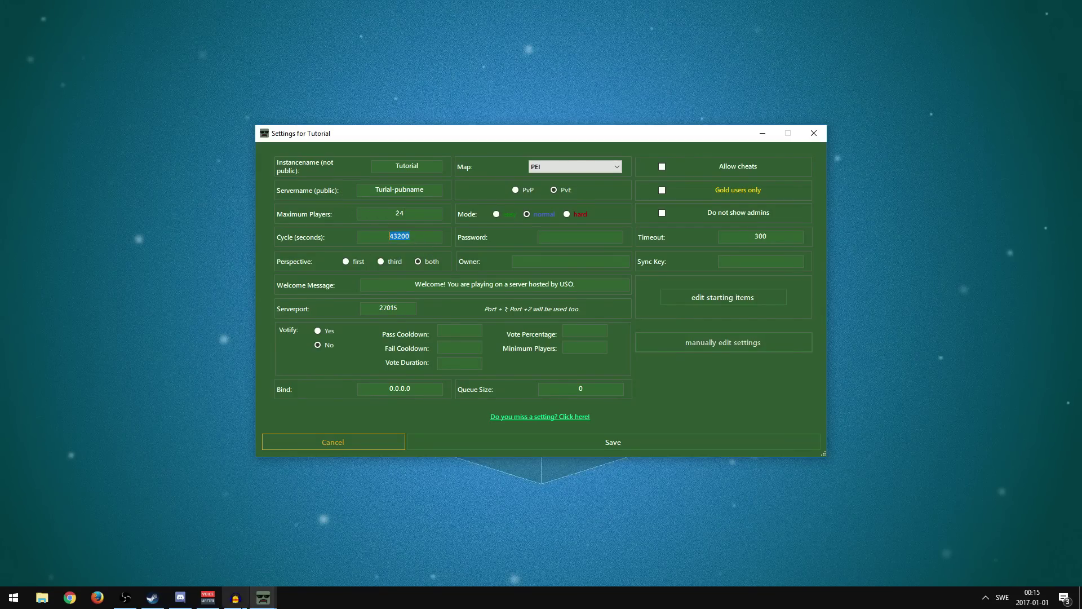
key(End)
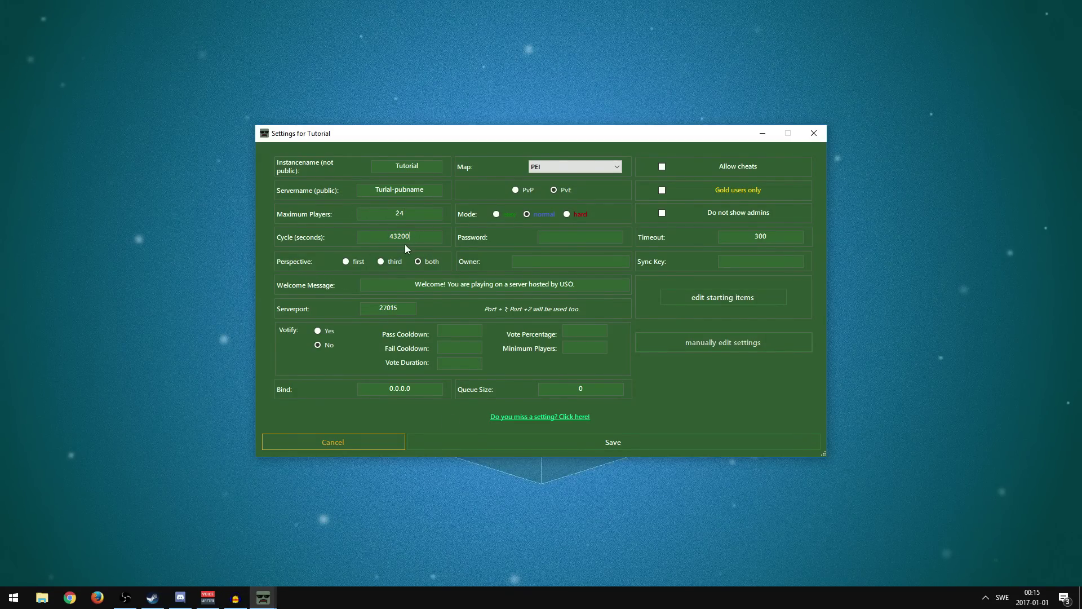
key(shift+Home)
text(10)
text(43200)
- Fix the public name to 'Tutorial-pubname' and write a 'Welcome to …' server greeting
click(354, 263)
drag(370, 286, 577, 286)
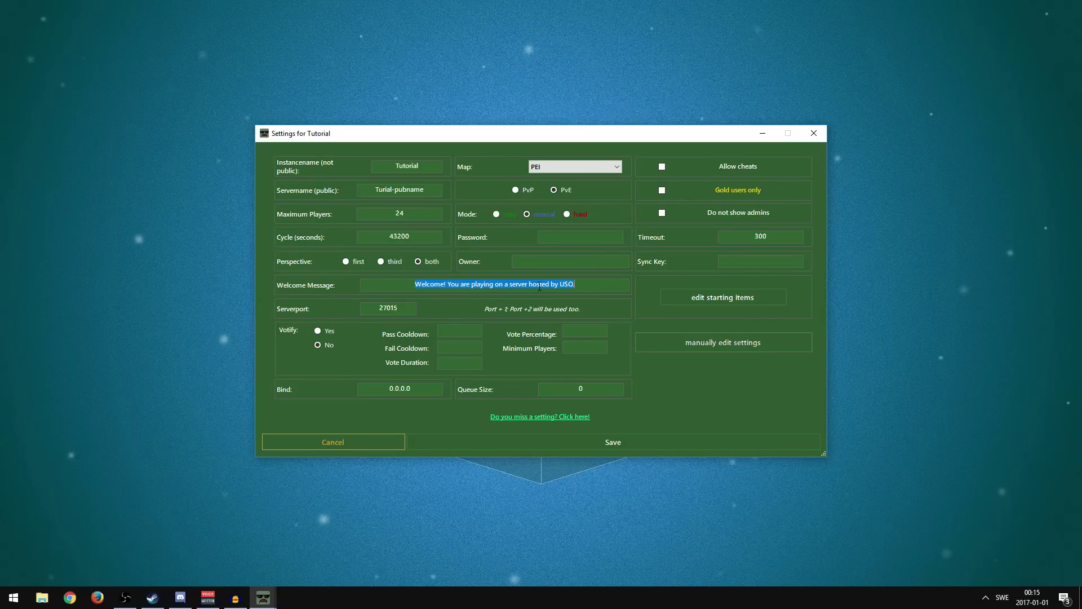
text(Welcome to)
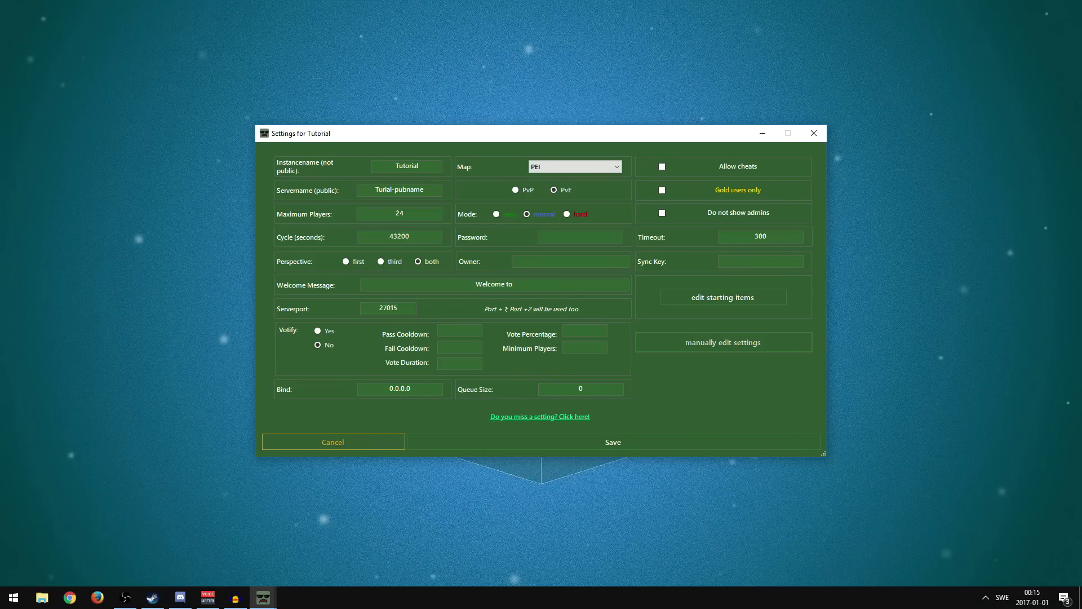
click(383, 189)
text(to)
click(554, 289)
text(Tutorial-pubname)
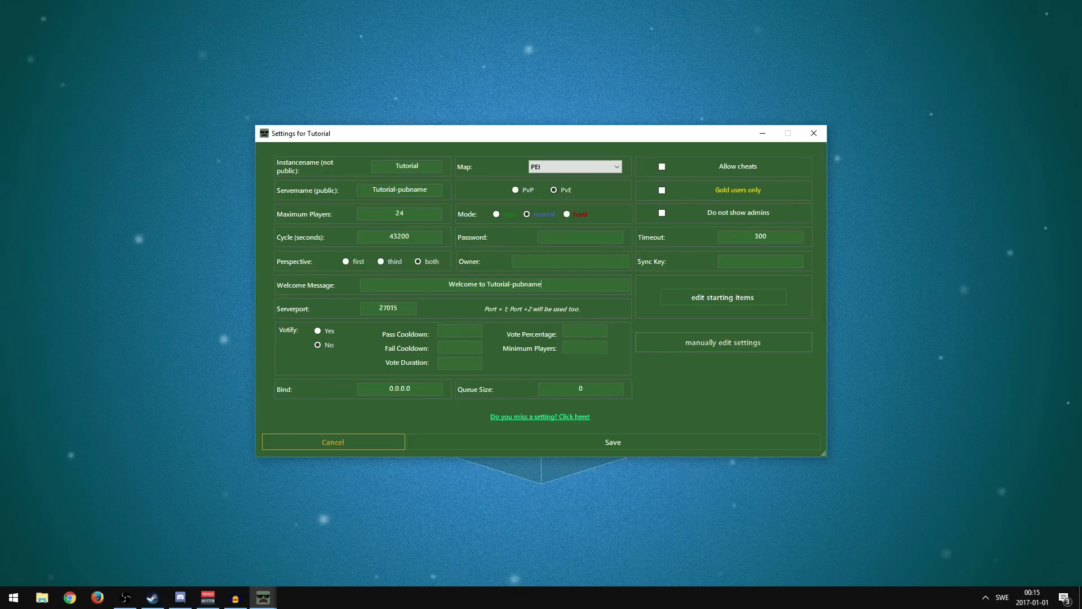
drag(554, 289, 486, 287)
text(MTN)
text(G's Server!)
key(shift+Tab)
key(Tab)
click(399, 308)
key(BackSpace)
key(BackSpace)
text(20)
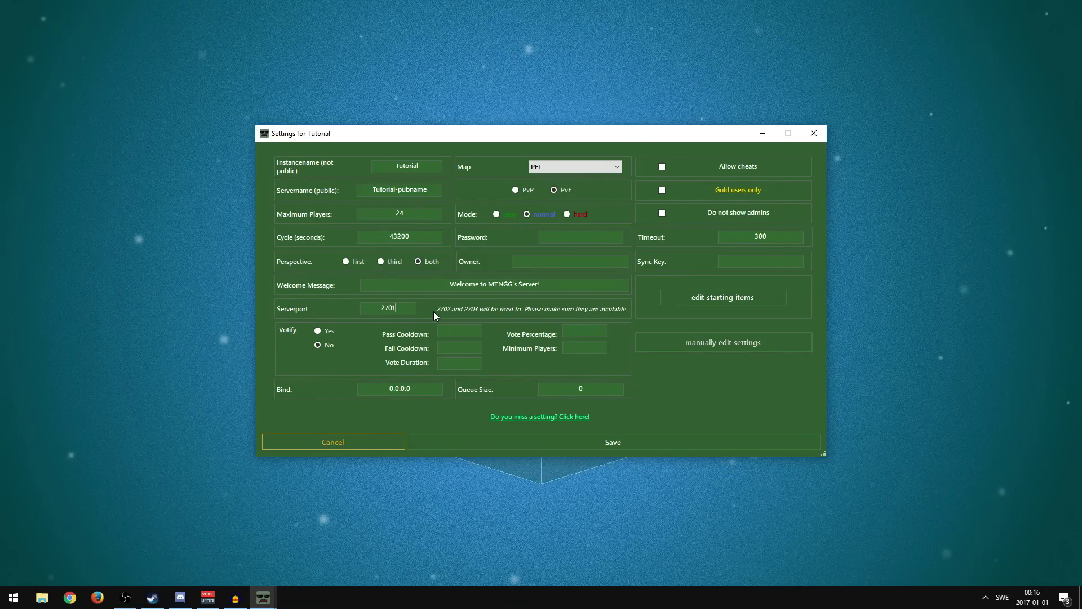
key(shift+Left)
key(shift+Left)
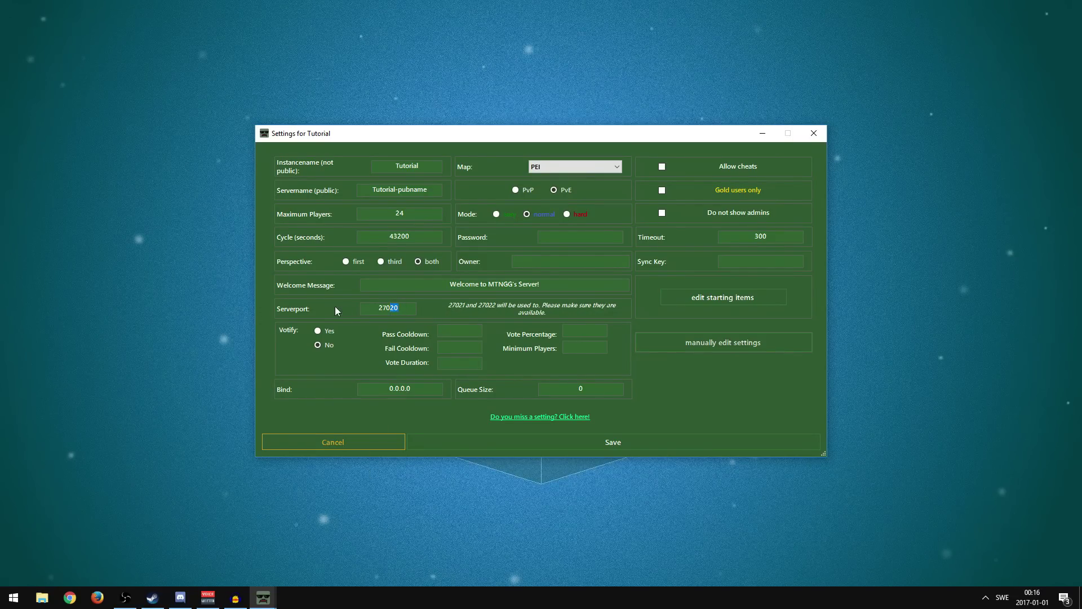
text(15)
- Toggle player voting (Votify) on and then back off
click(330, 333)
text(60)
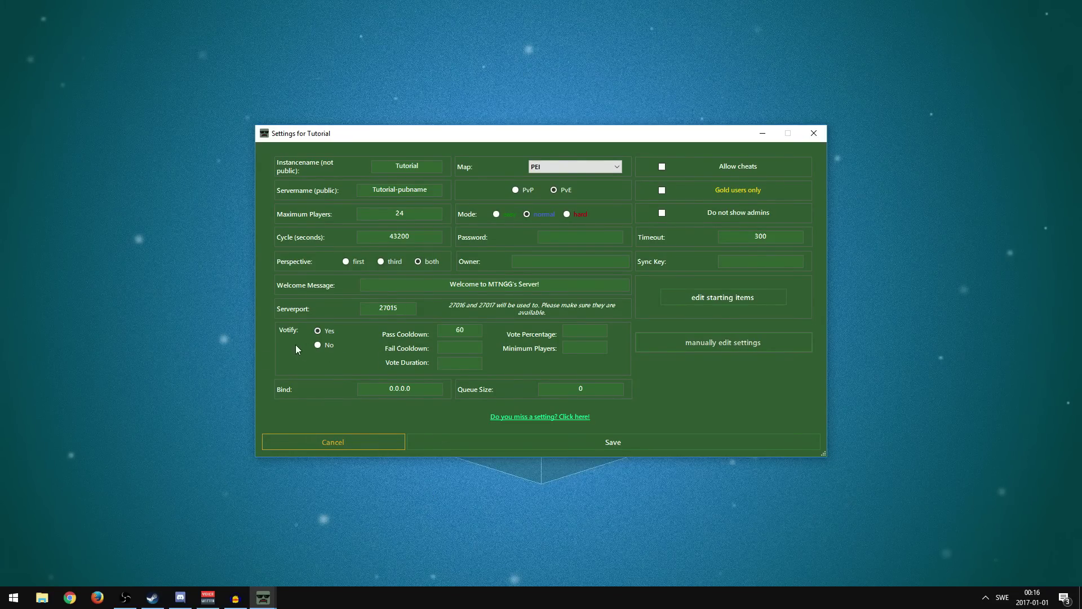
click(322, 345)
- Set the queue size to 8, allow cheats, and enable Gold users only
click(371, 383)
key(Tab)
key(End)
key(BackSpace)
text(8)
click(706, 164)
click(733, 195)
- Turn off Gold users only, toggle Do not show admins on and off, and select the Timeout value 300
click(746, 188)
click(747, 220)
click(811, 220)
key(Tab)
double_click(747, 231)
- In the starting-items loadout editor, add the Spec Ops skillset, then remove it, leaving only Everyone
click(750, 298)
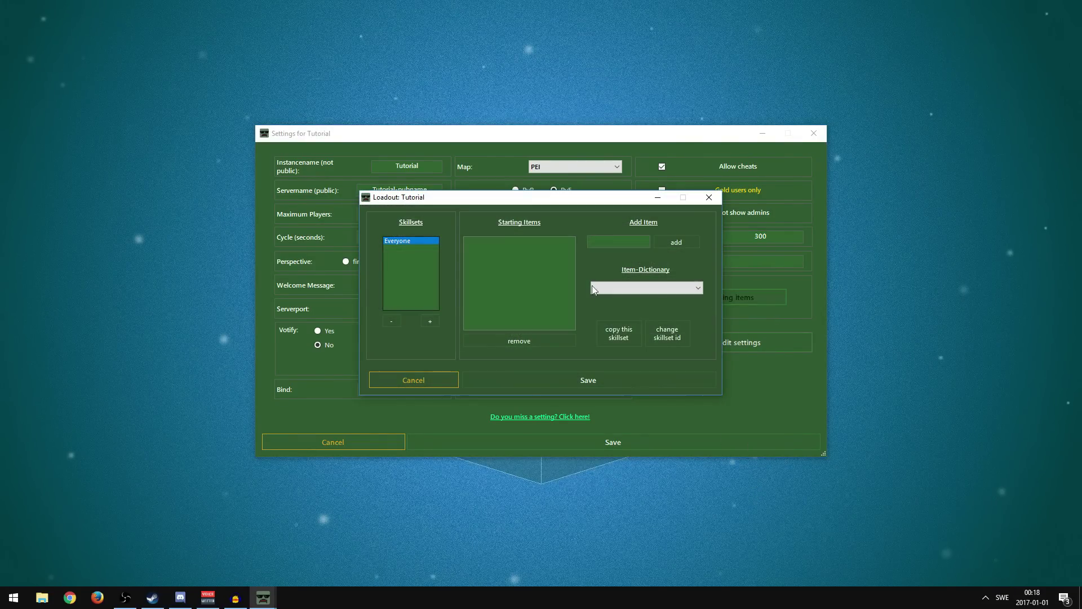
click(671, 288)
click(516, 240)
click(430, 322)
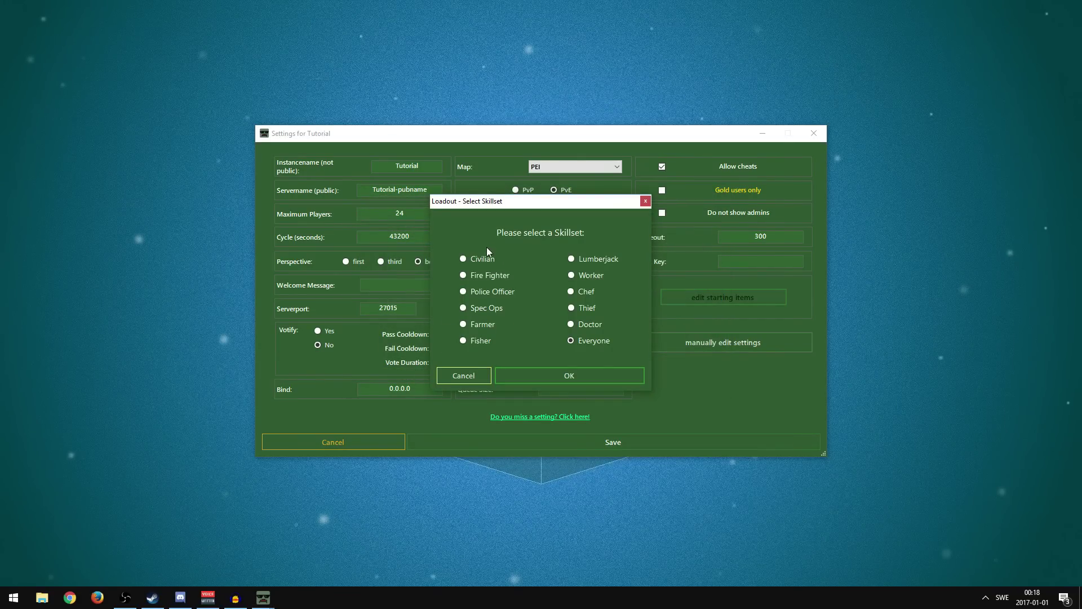
click(485, 341)
click(532, 376)
click(406, 249)
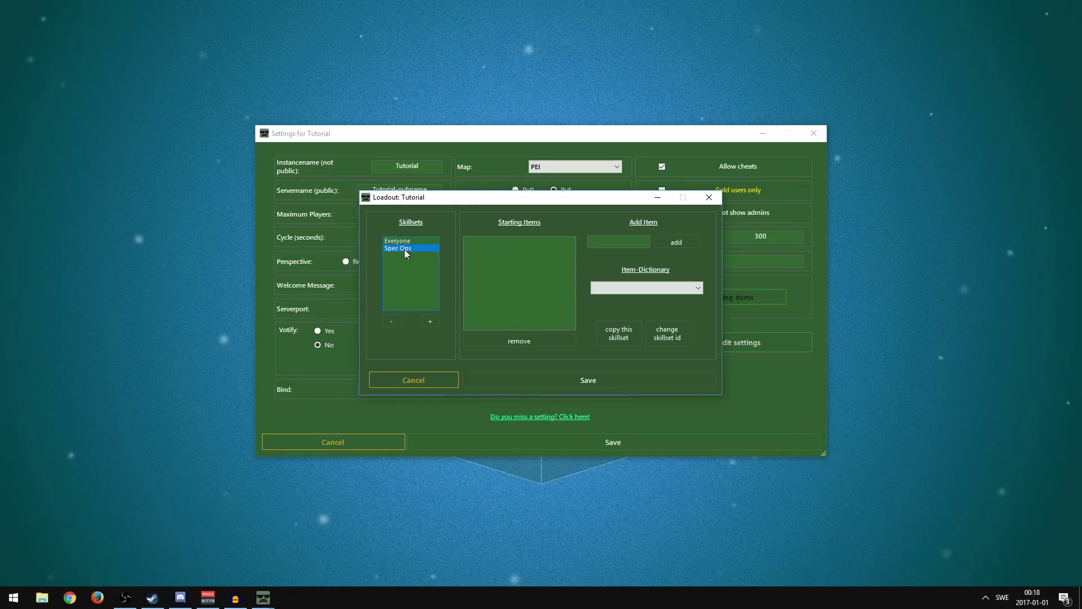
click(392, 321)
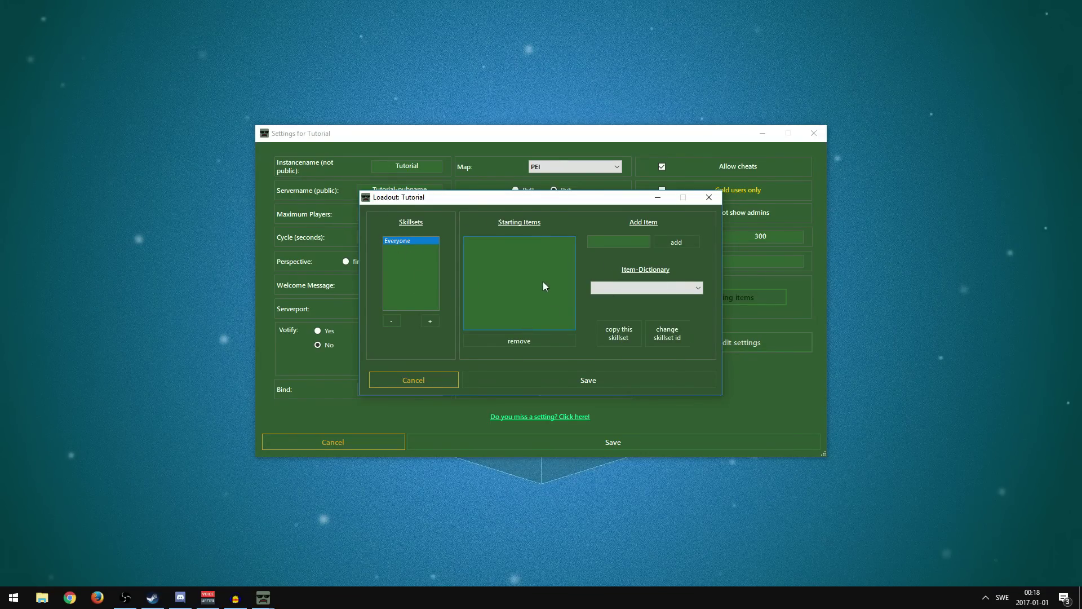
- Add an Alicepack and three Medkits to the Tutorial starting items
click(645, 289)
drag(697, 307, 698, 342)
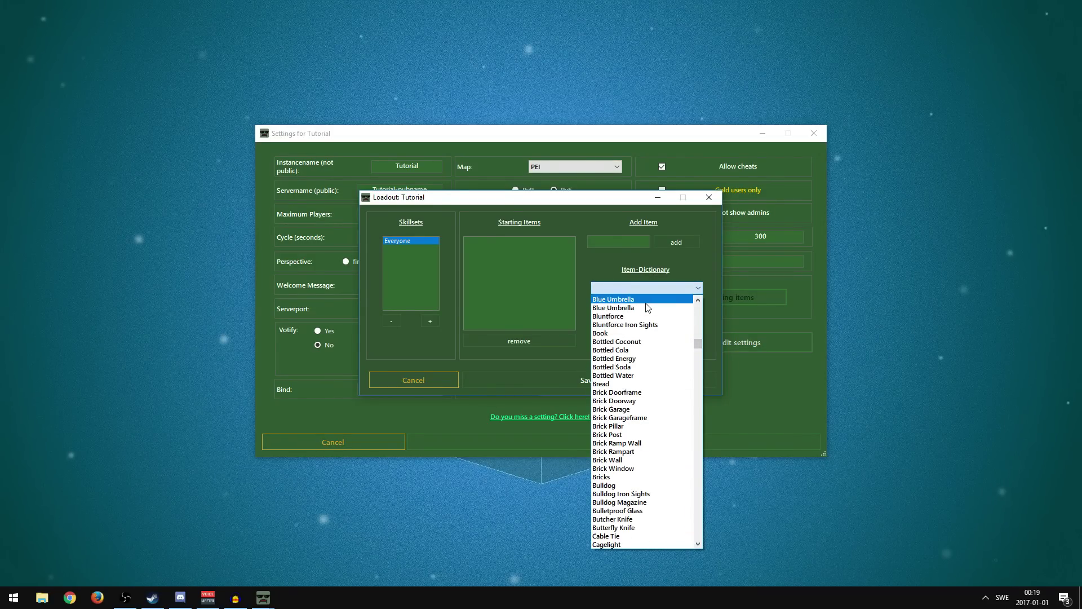
key(Down)
key(Down)
key(Down)
key(Down)
key(Down)
key(Down)
key(Down)
key(Down)
key(Down)
key(Down)
key(Down)
key(Down)
key(Down)
key(Down)
key(Down)
key(Down)
key(Down)
key(Down)
key(Down)
key(Down)
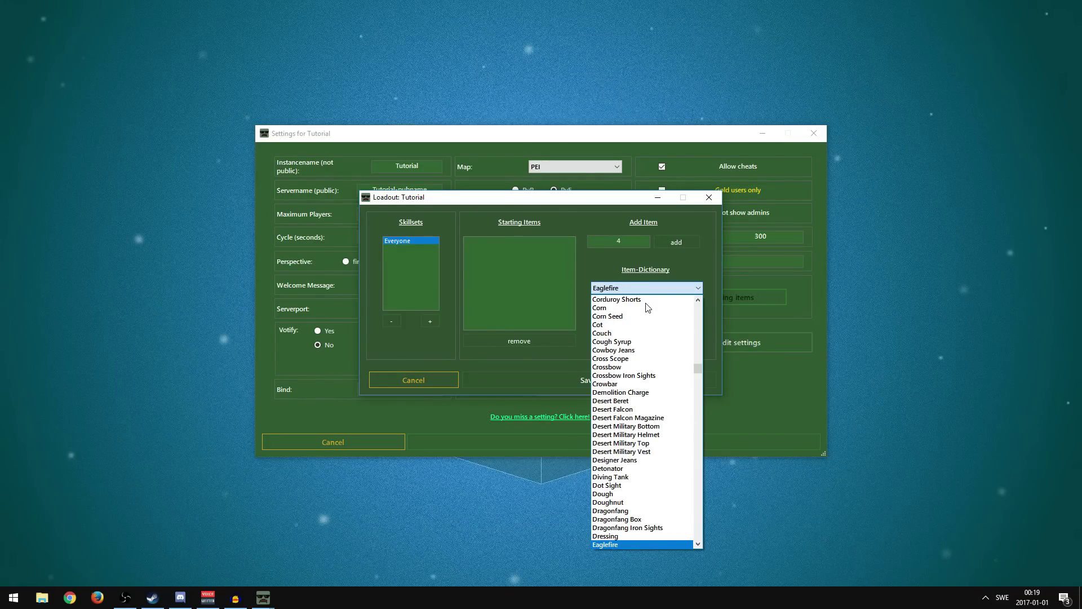
key(Home)
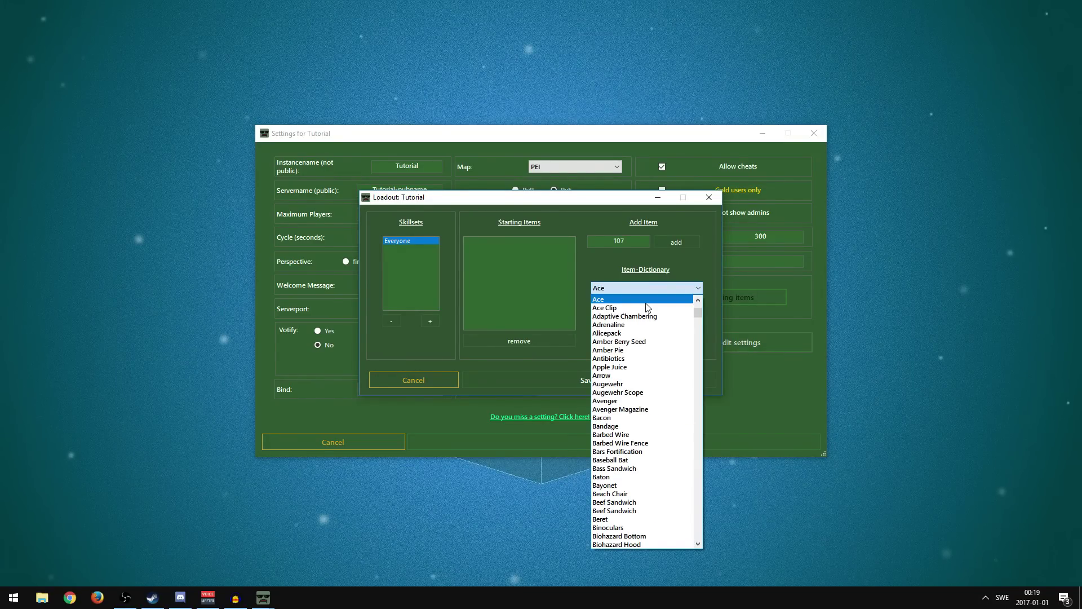
click(614, 334)
click(677, 242)
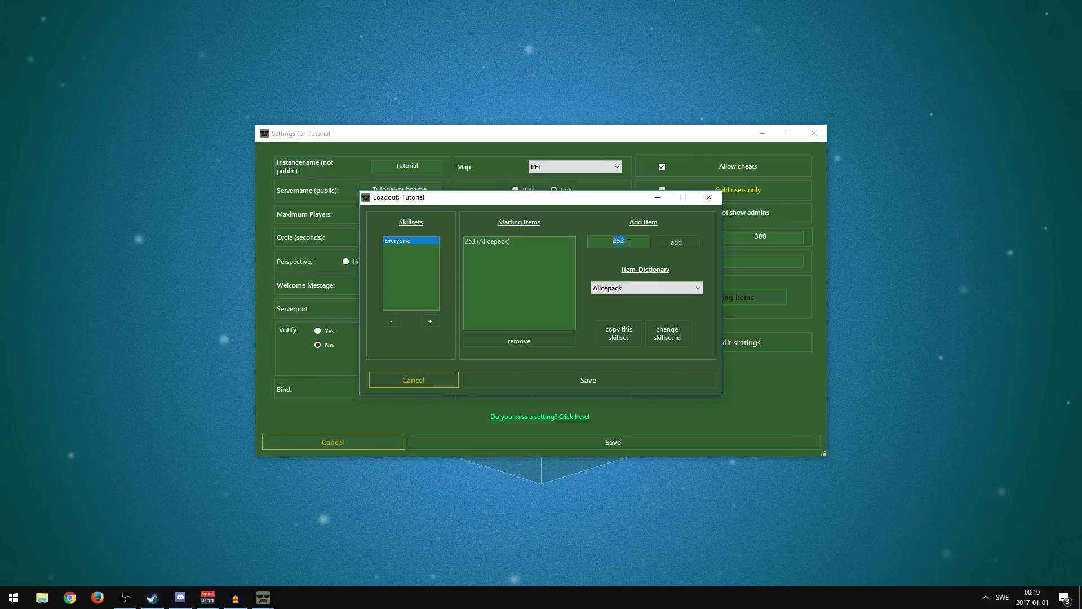
text(15)
click(671, 241)
click(671, 242)
click(672, 241)
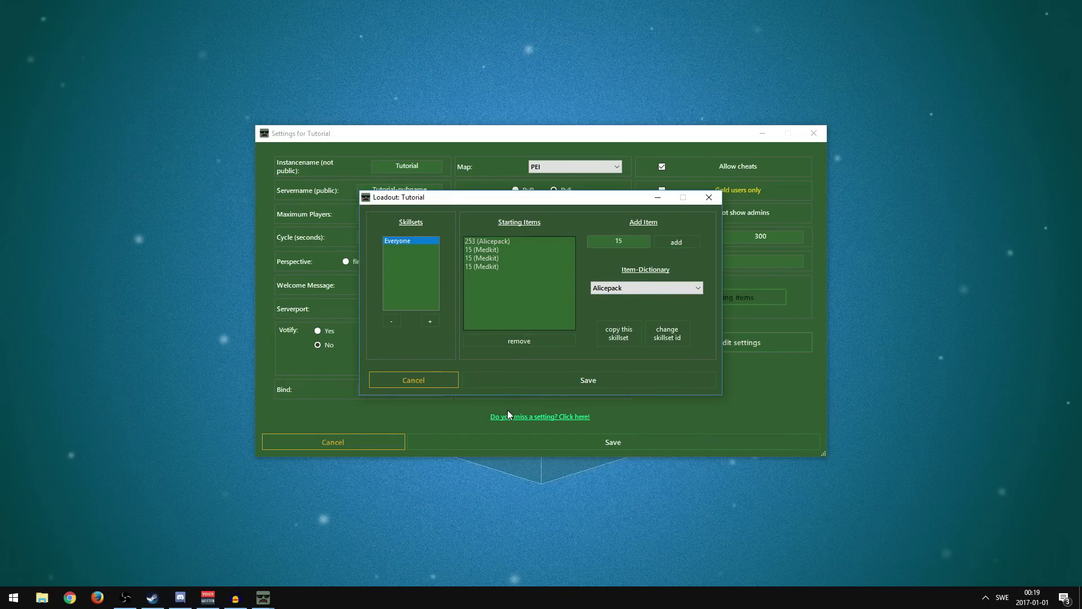
- Add the Honeybadger (item 116) to the starting items
click(637, 288)
scroll(637, 334, down, 1)
drag(701, 315, 708, 405)
key(h)
key(n)
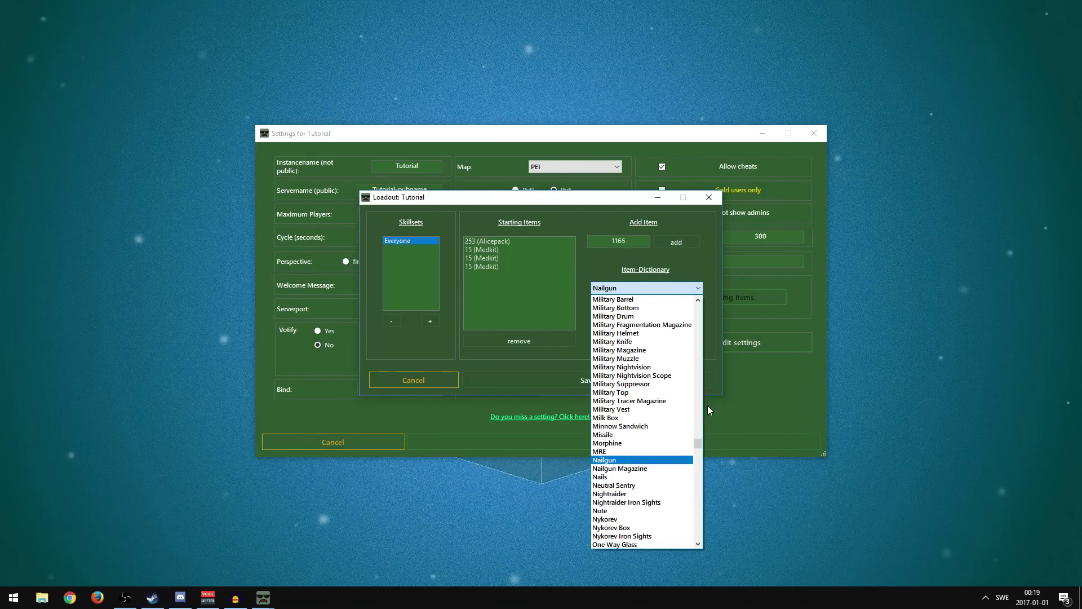
scroll(672, 372, up, 5)
scroll(672, 372, up, 20)
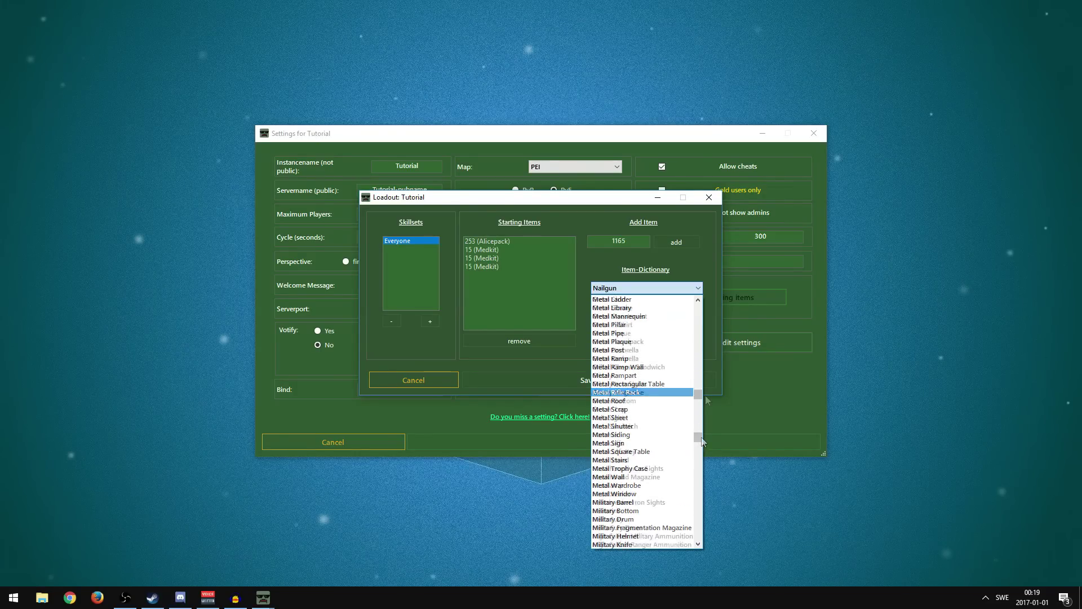
scroll(641, 455, down, 4)
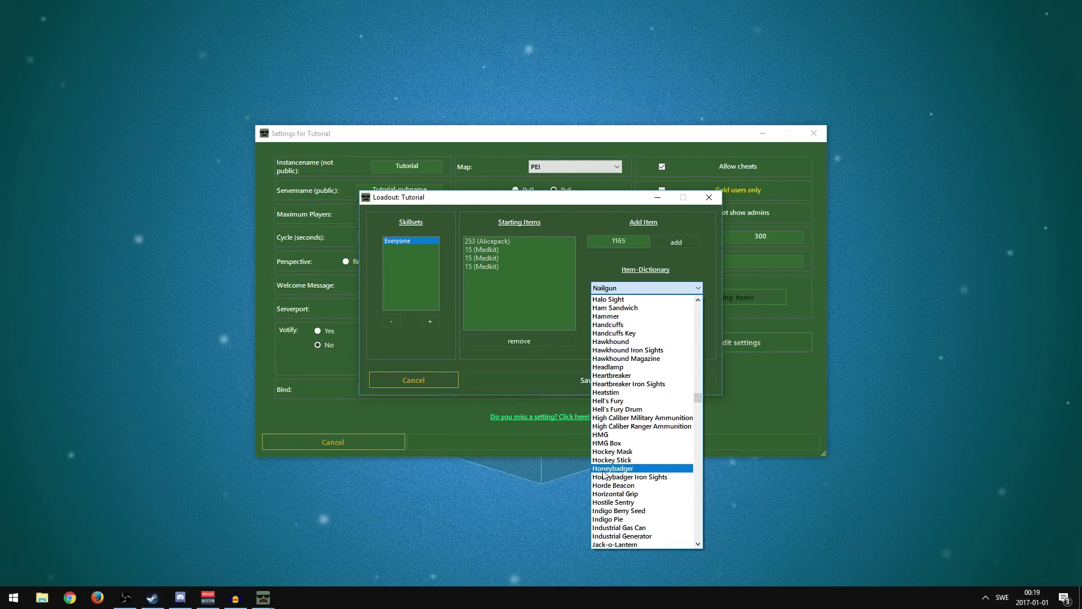
click(609, 469)
click(676, 242)
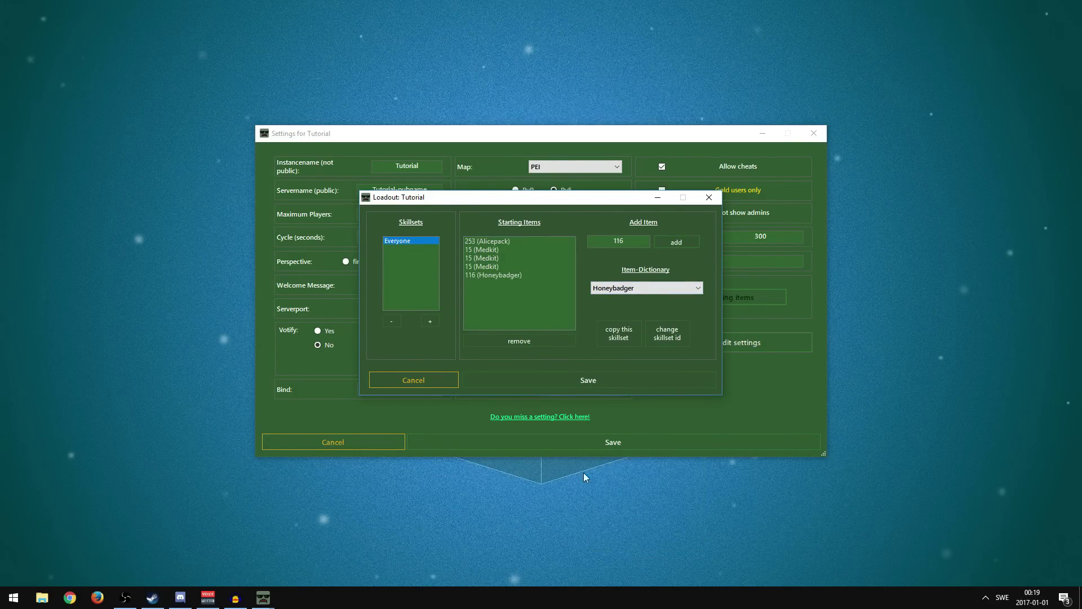
click(638, 289)
scroll(663, 460, down, 12)
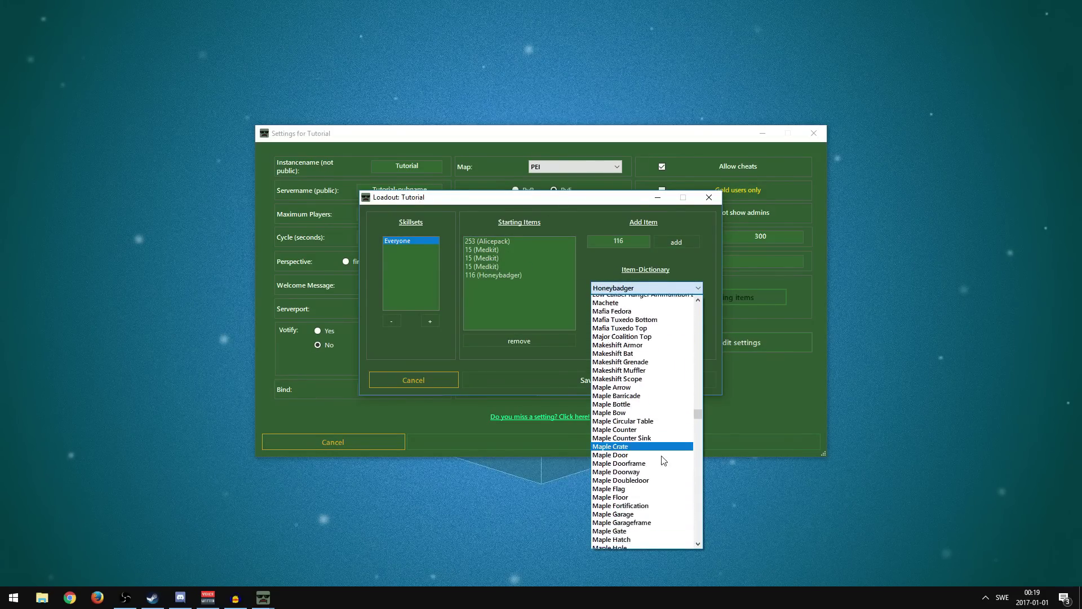
click(709, 425)
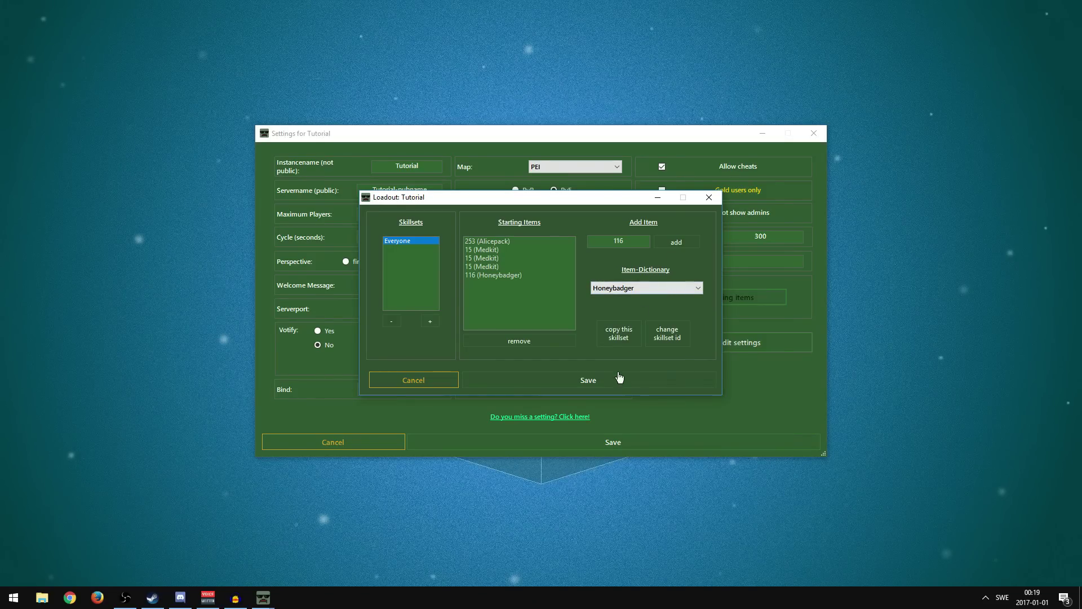
- Save the starting-items loadout and the server settings
click(598, 290)
scroll(642, 395, up, 15)
click(580, 286)
key(j)
click(605, 290)
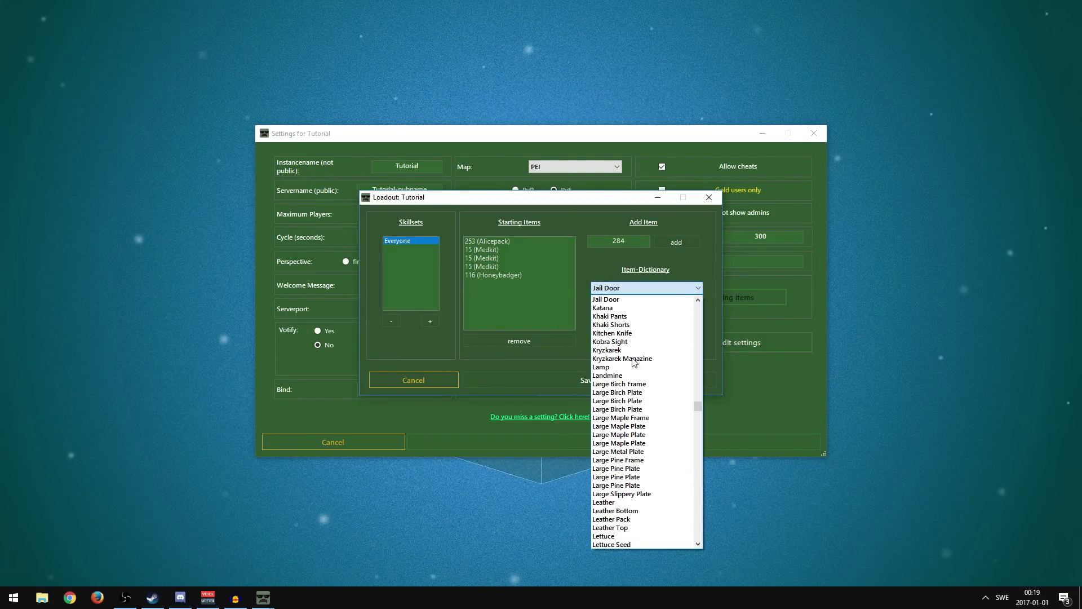
click(620, 289)
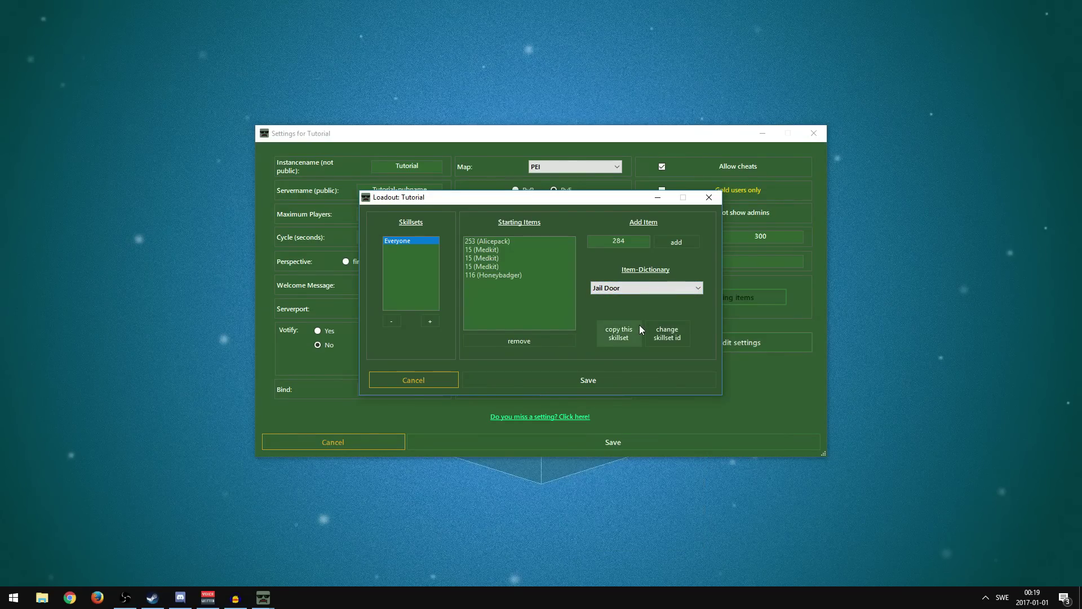
click(557, 386)
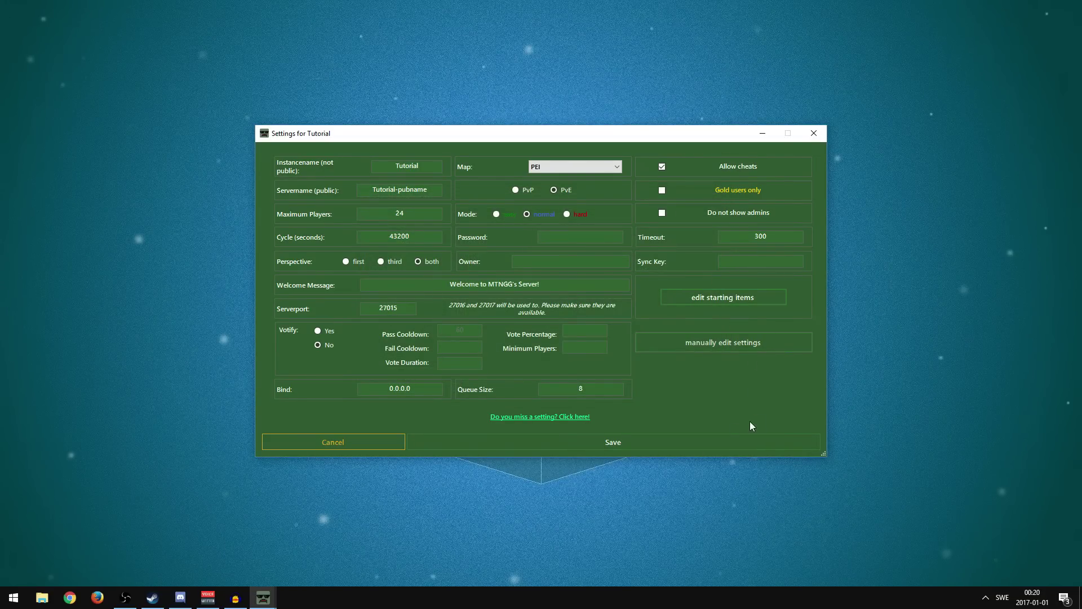
click(597, 443)
- Open the Tutorial server's setup panel and view its Automatic Port Forwarding (UPnP) page
click(496, 254)
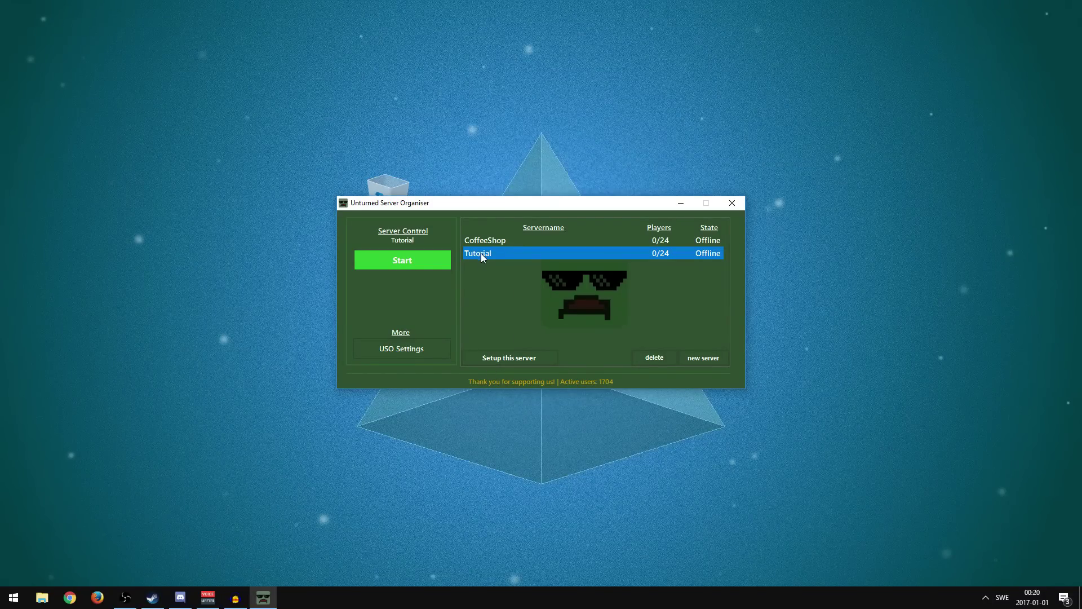
click(500, 356)
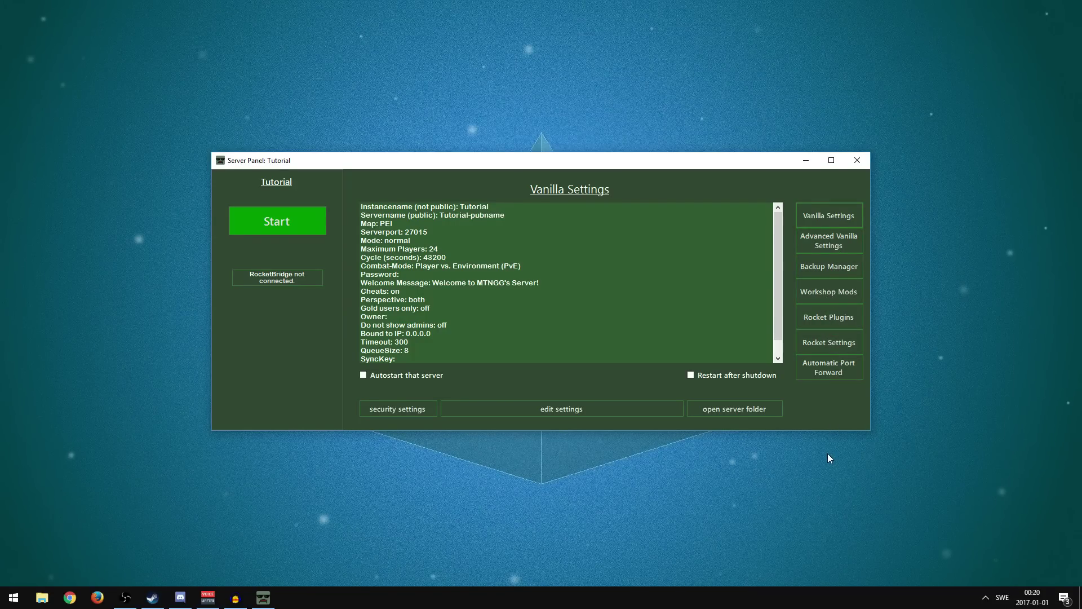
click(841, 372)
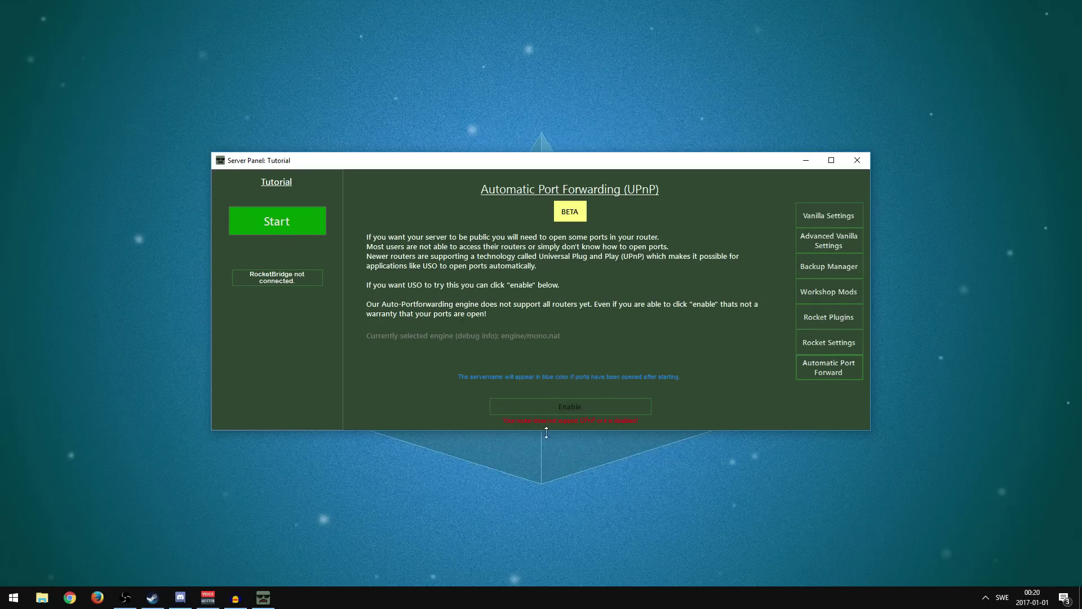
click(985, 597)
click(985, 597)
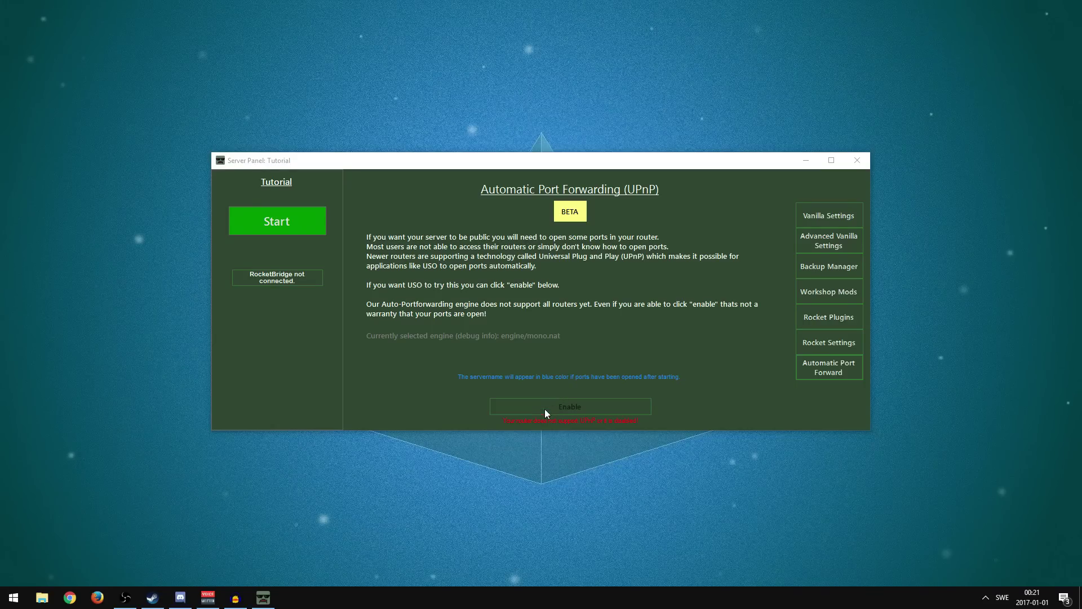
click(579, 417)
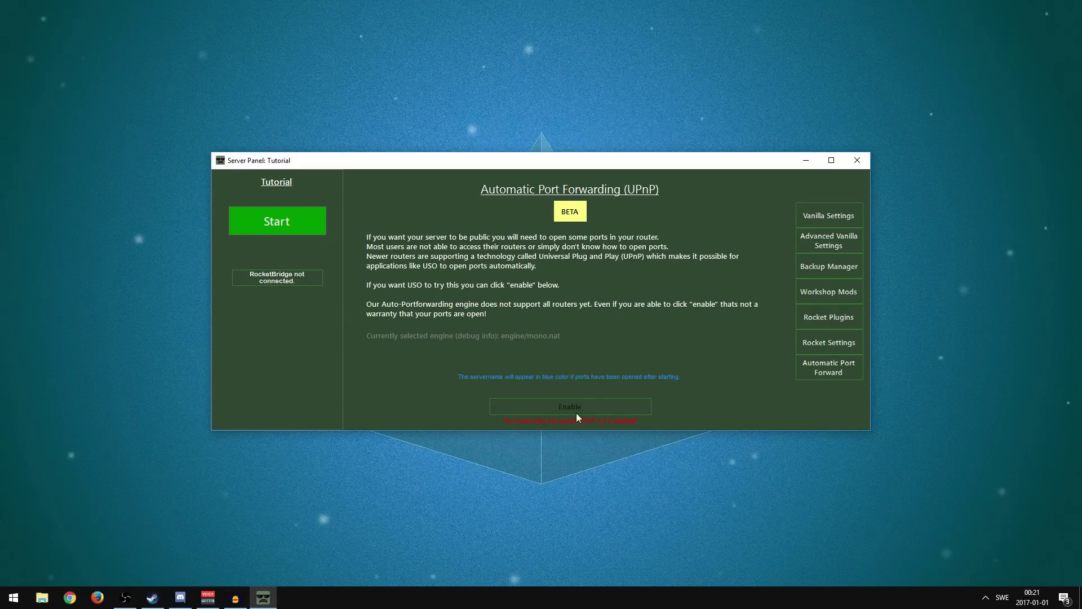
click(809, 222)
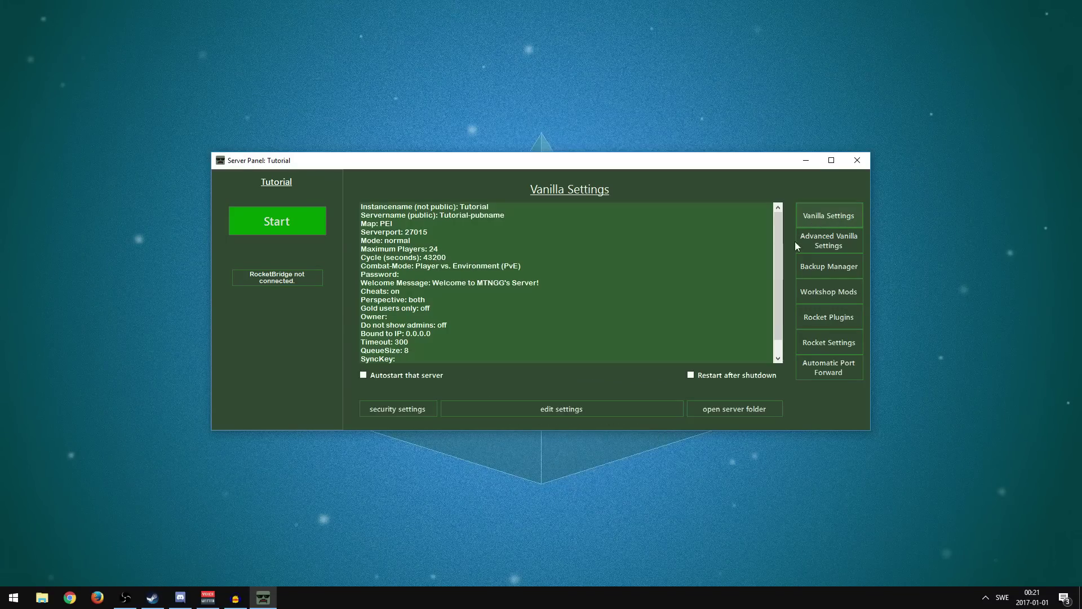
click(467, 411)
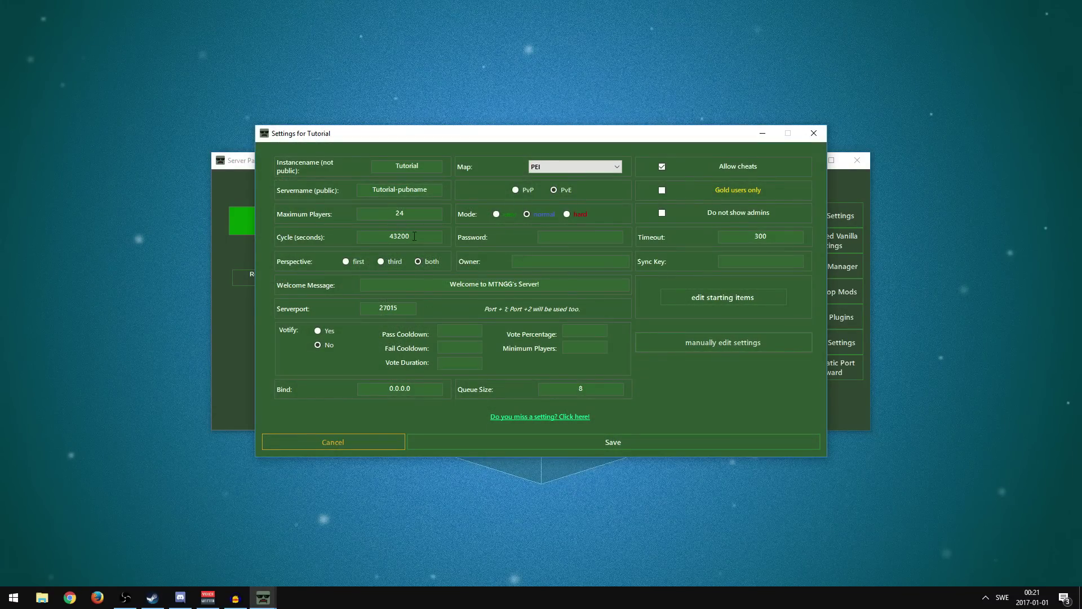
double_click(411, 309)
text(27015)
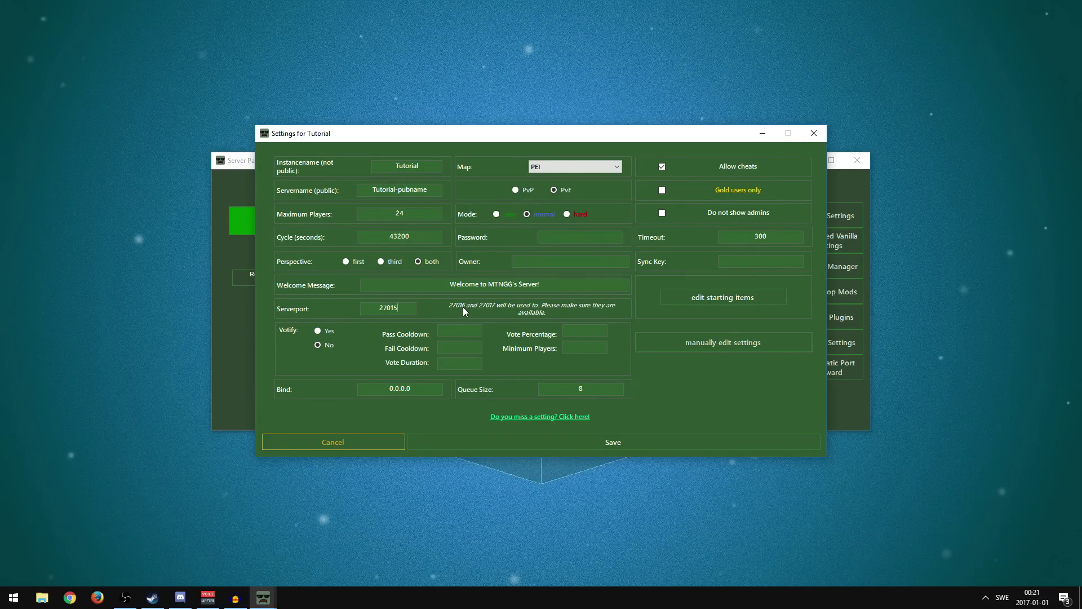
click(544, 442)
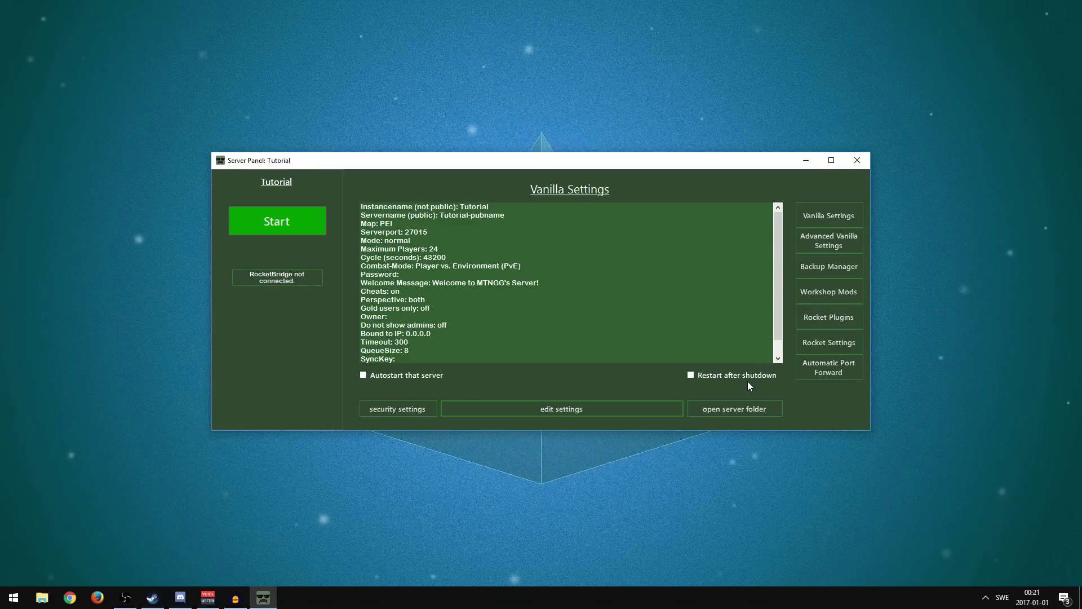
- Go to the Tutorial server's Workshop Mods page and start installing a new mod
click(829, 292)
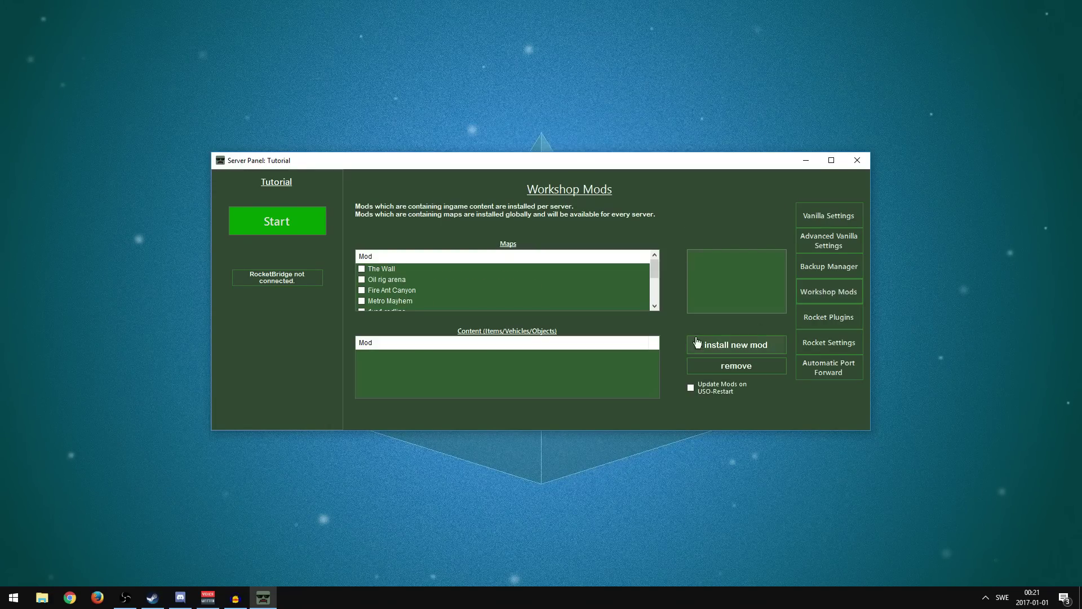
scroll(384, 275, down, 2)
scroll(389, 284, up, 3)
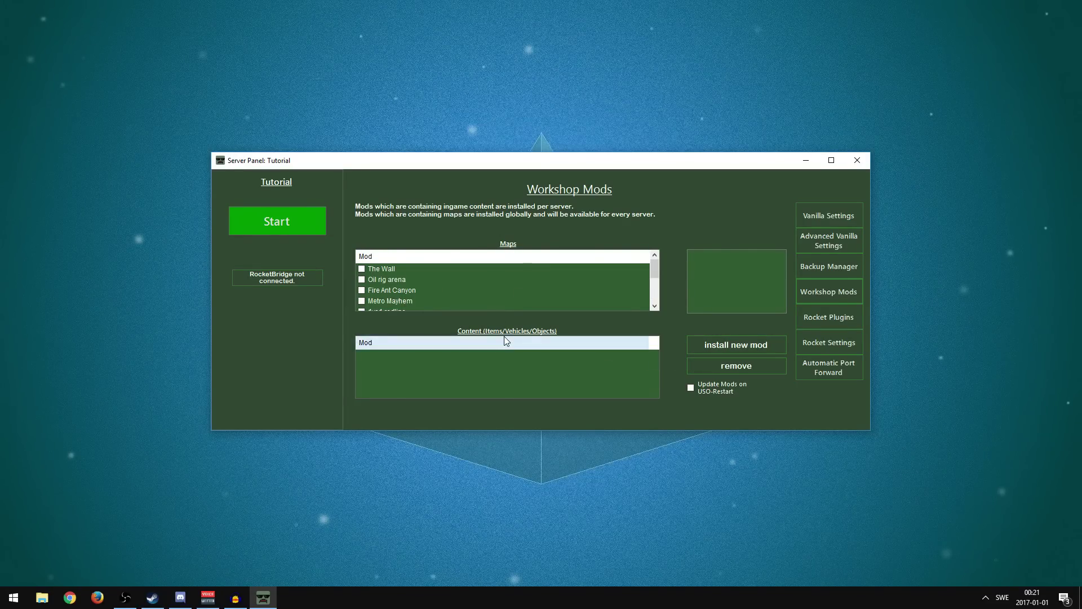
click(745, 350)
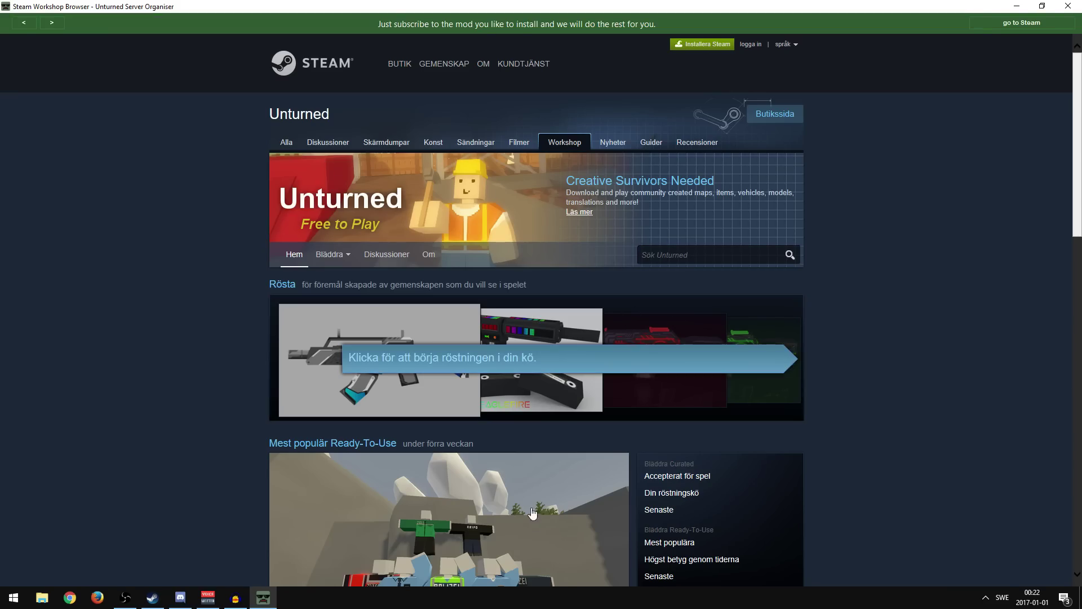
- Filter the Unturned Workshop to maps and open The Great Wild West map page
scroll(811, 150, down, 6)
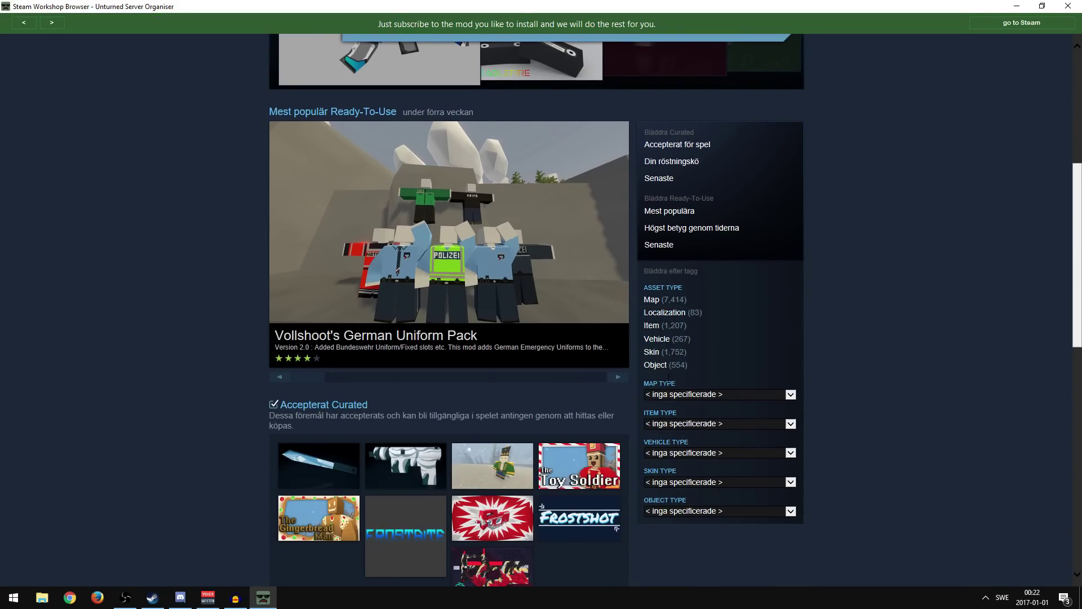
click(654, 302)
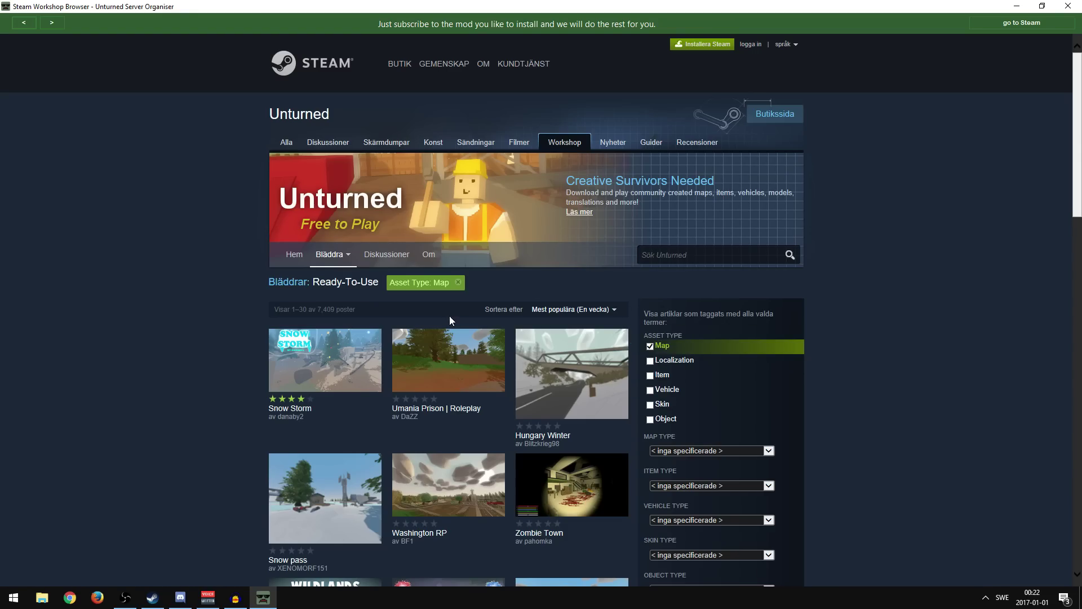
scroll(449, 320, down, 3)
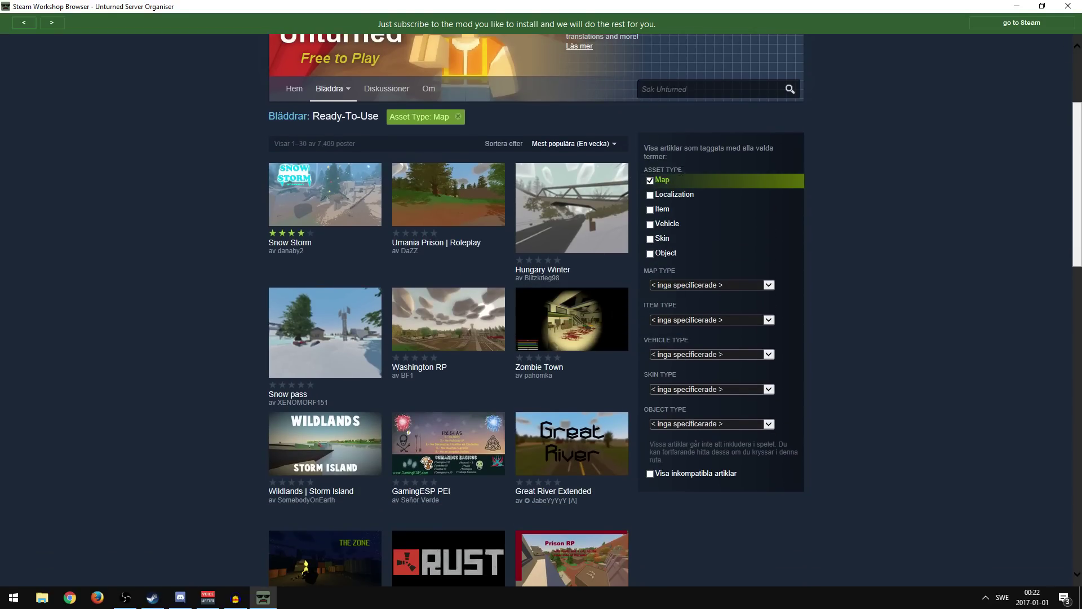
scroll(509, 434, down, 5)
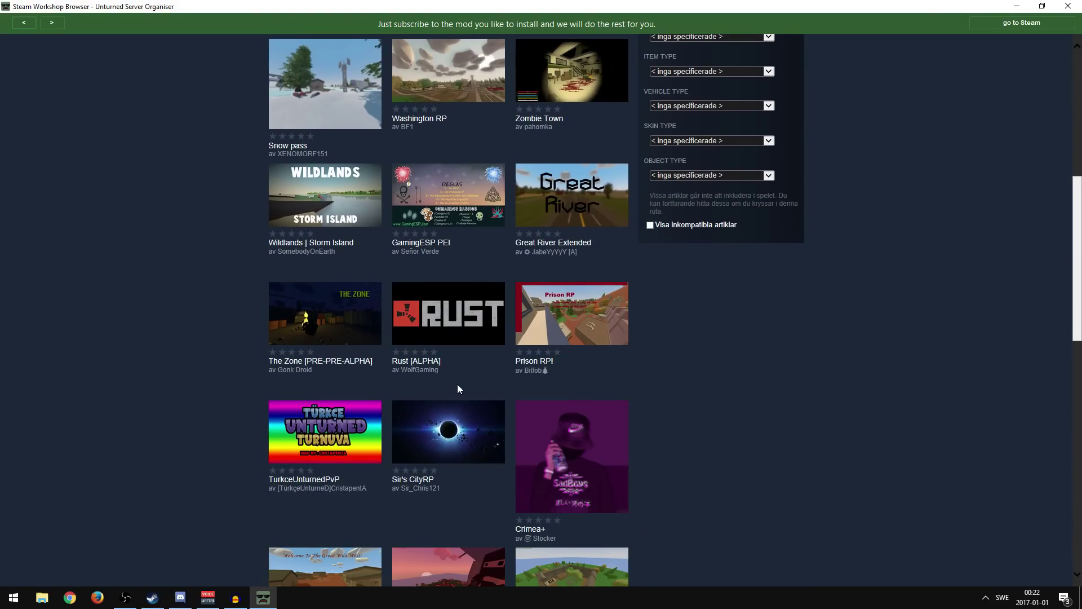
scroll(508, 435, down, 3)
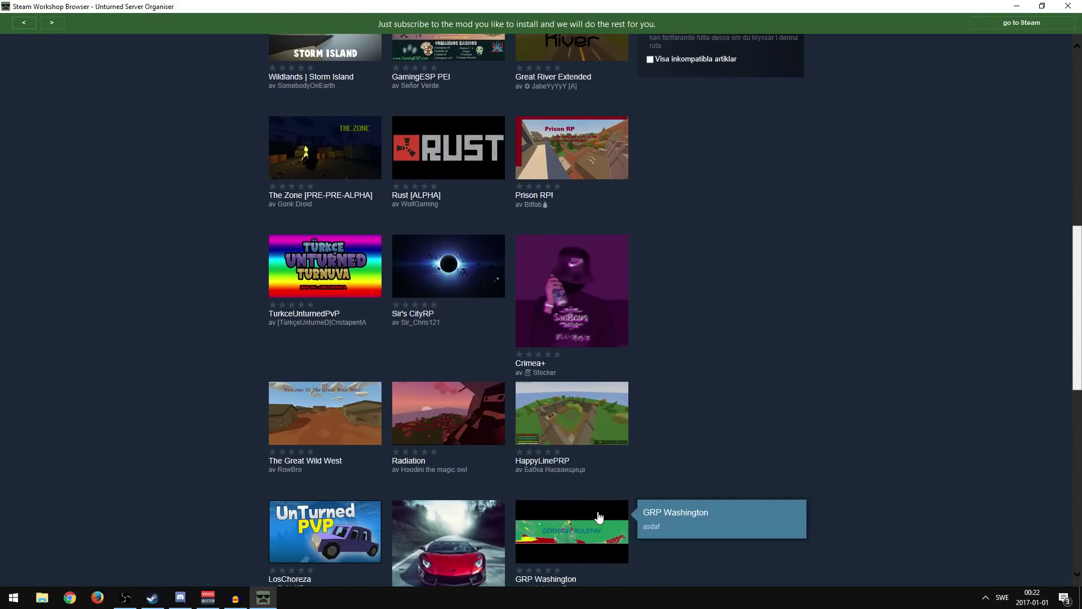
scroll(383, 464, down, 3)
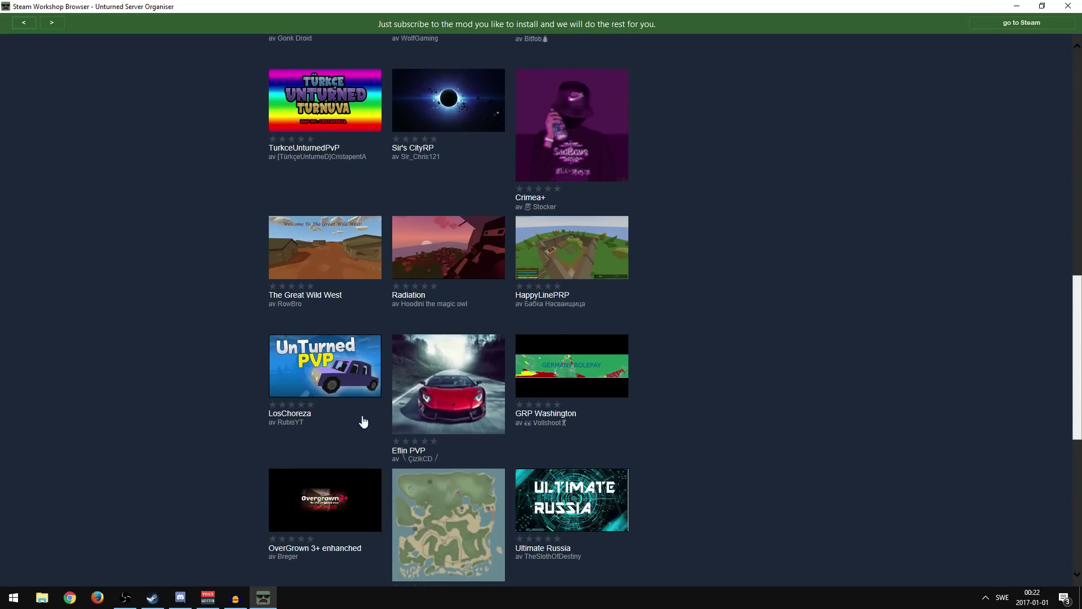
click(309, 257)
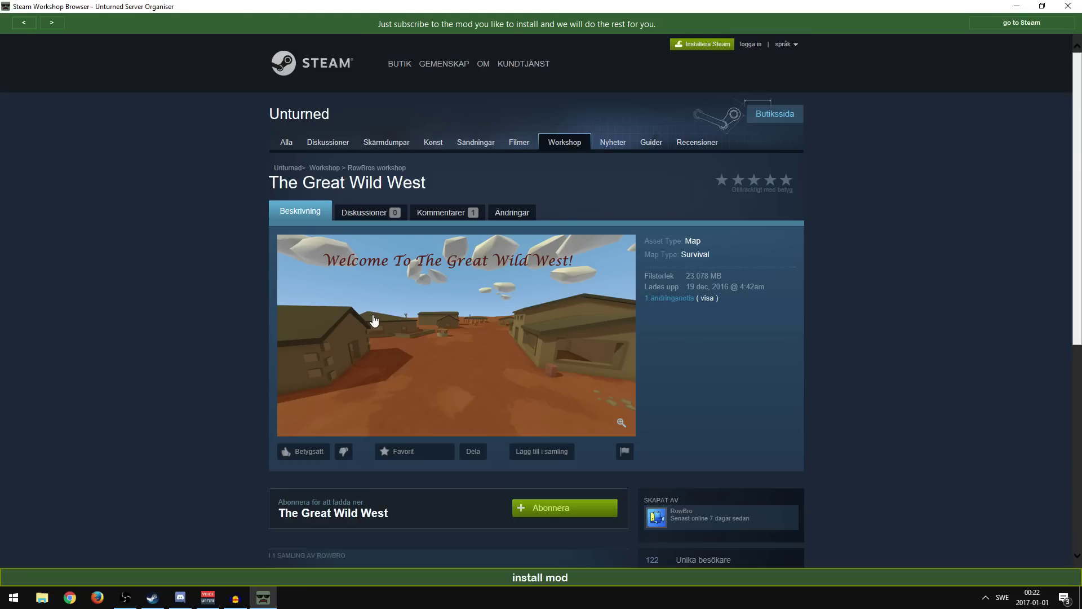
- Subscribe to and install The Great Wild West V1.1, then close the Workshop Browser
scroll(532, 308, down, 4)
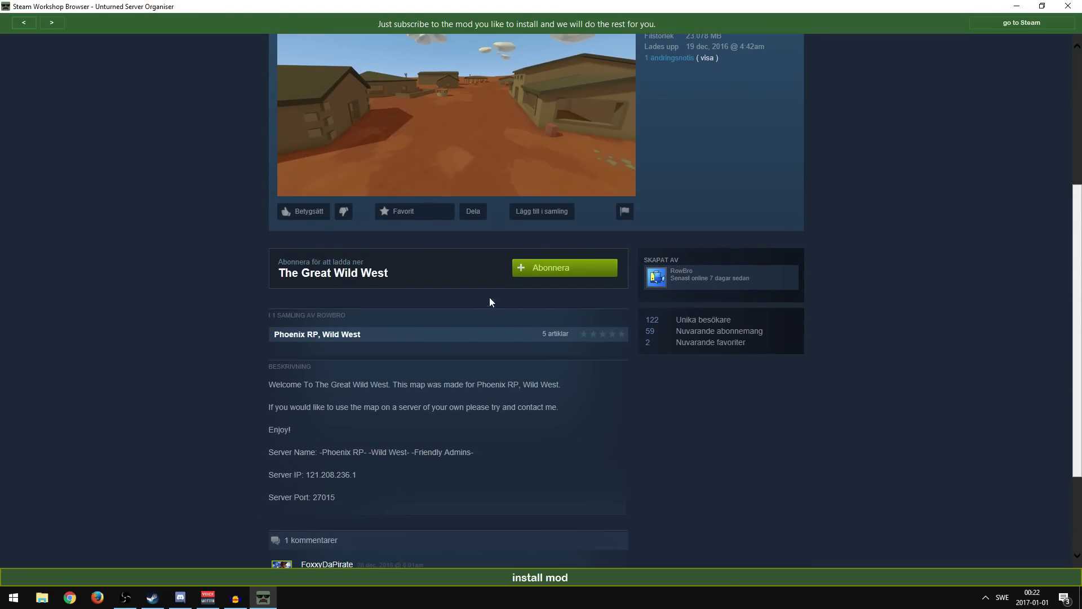
click(533, 269)
click(539, 318)
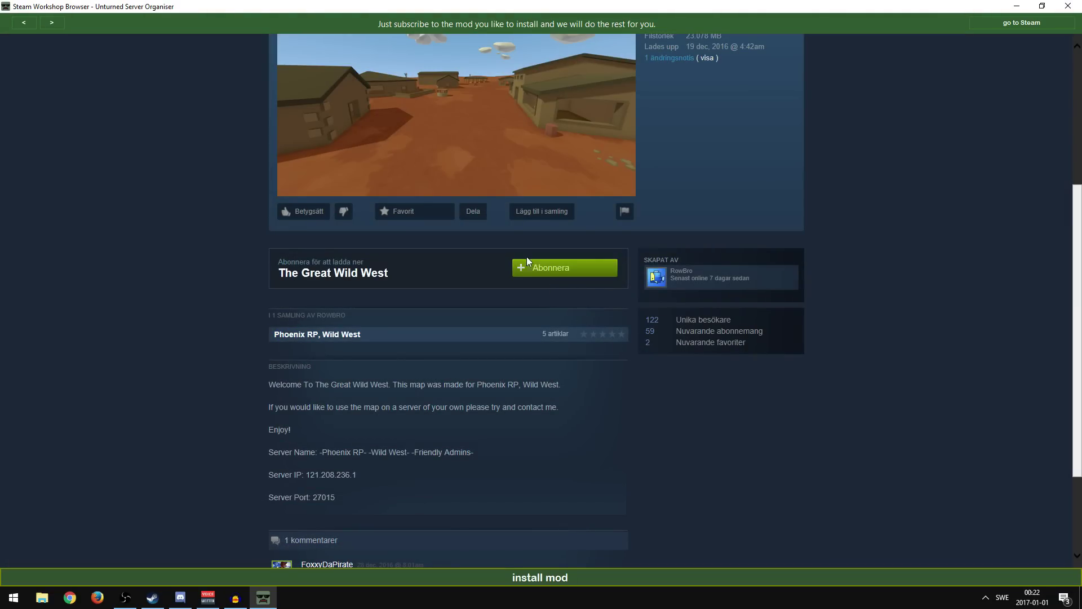
click(567, 268)
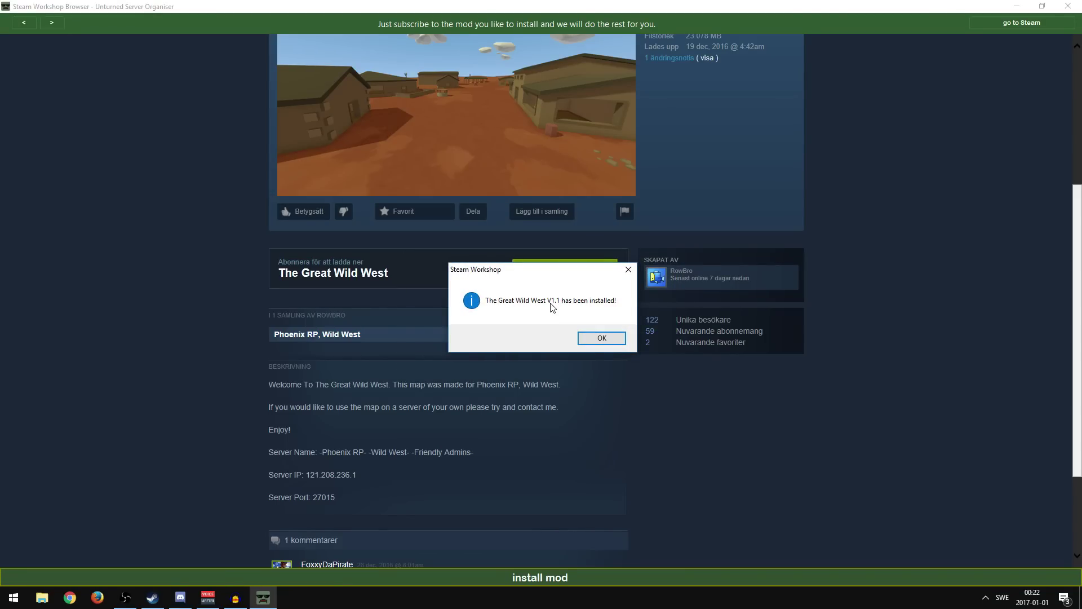
click(601, 340)
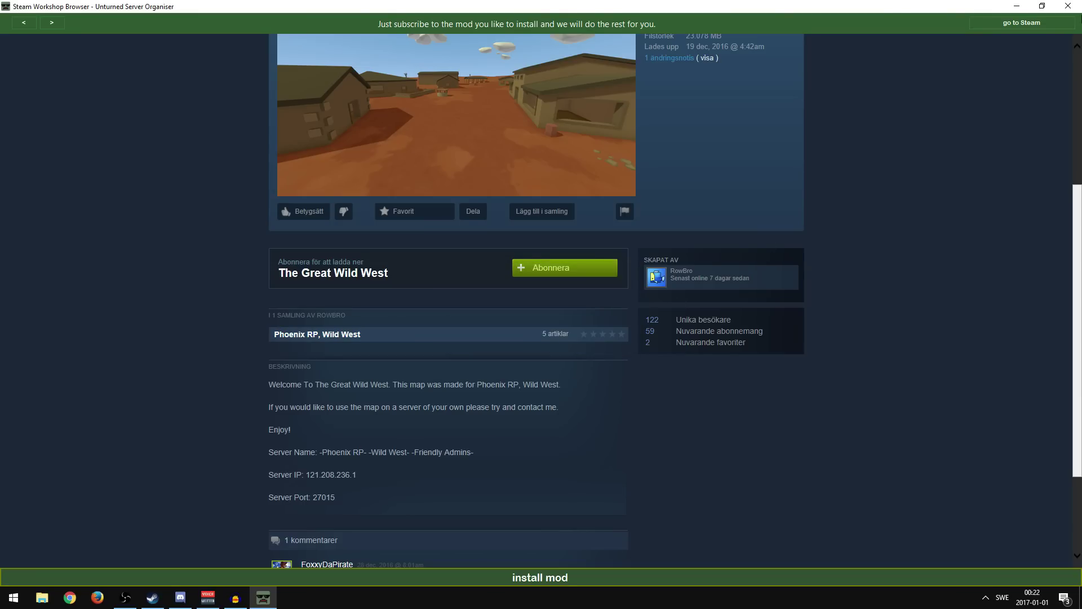
click(1069, 6)
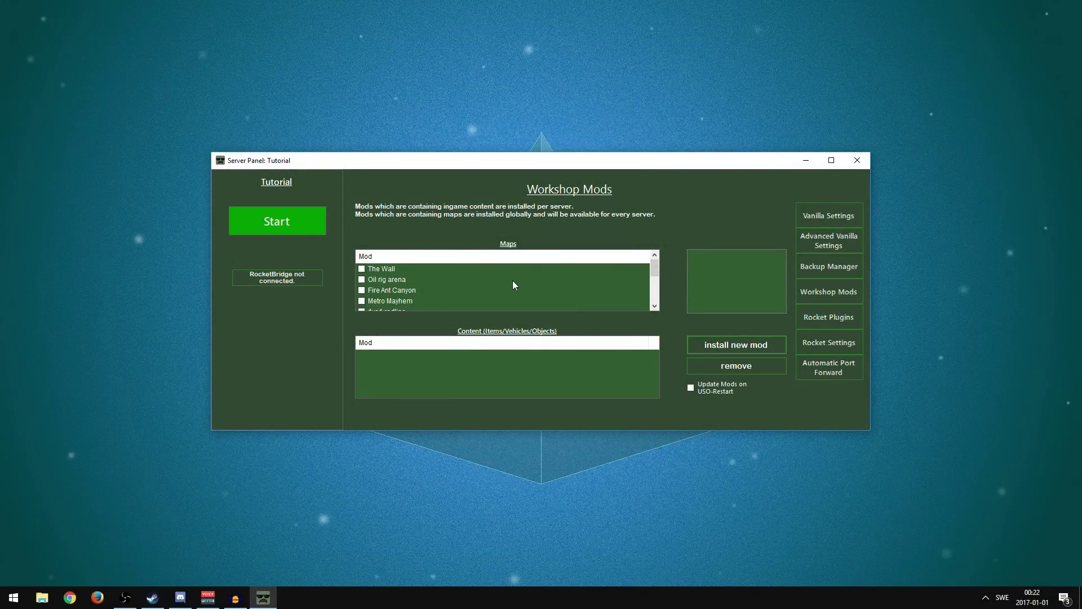
- In Tutorial's vanilla settings, choose map The Great Wild West V1.1 and PvP mode
scroll(397, 282, down, 3)
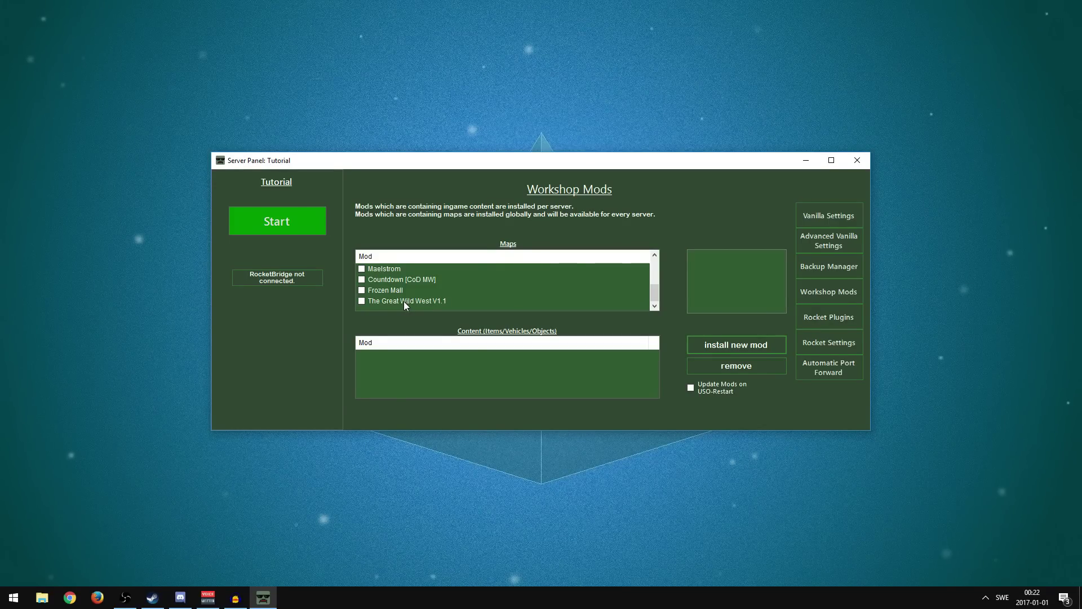
click(810, 213)
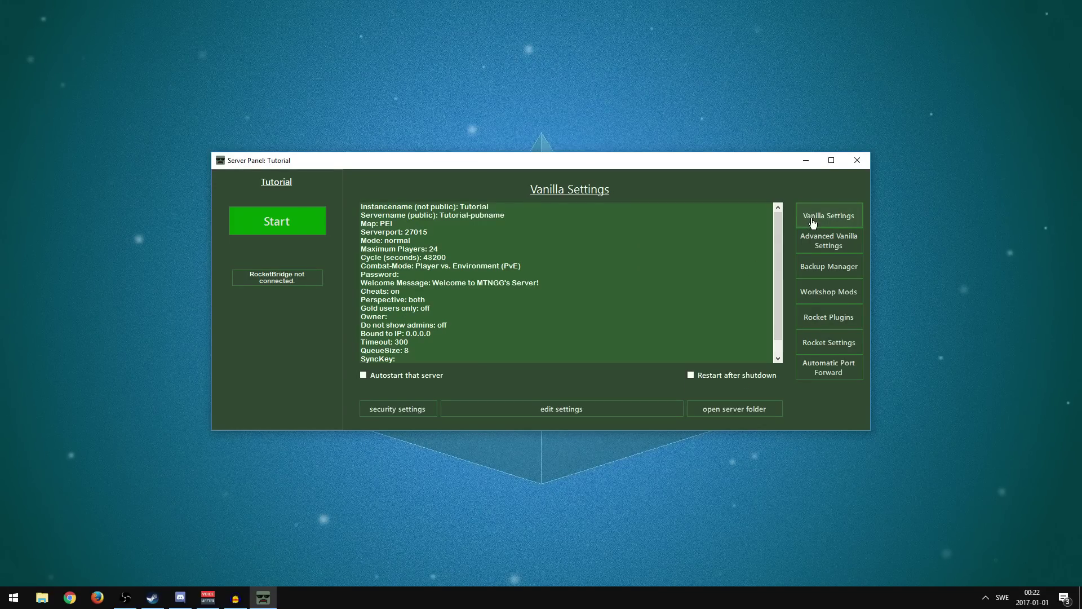
click(491, 416)
click(550, 168)
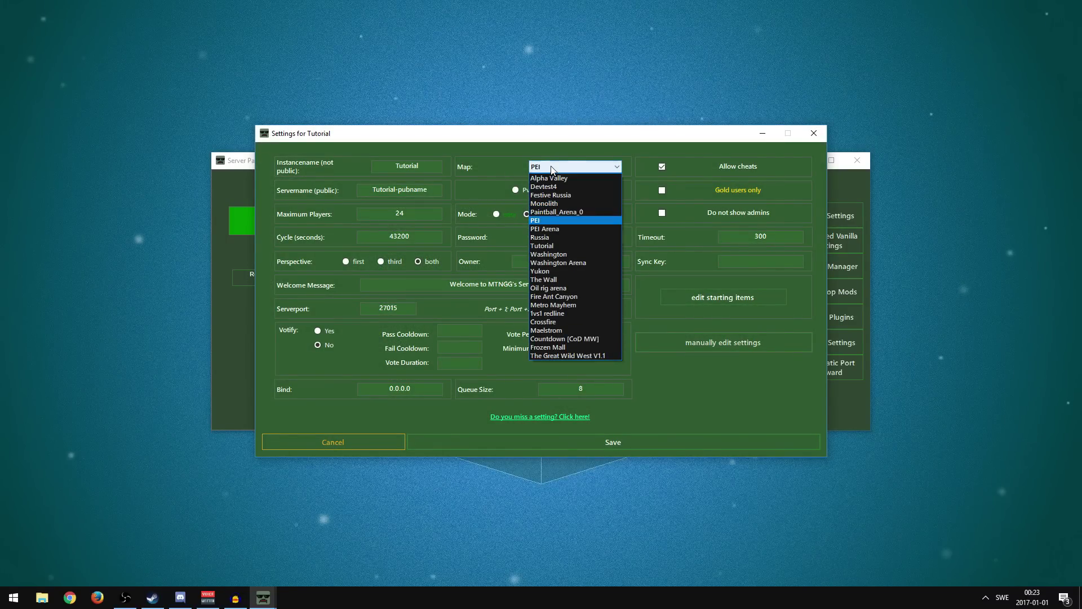
click(570, 345)
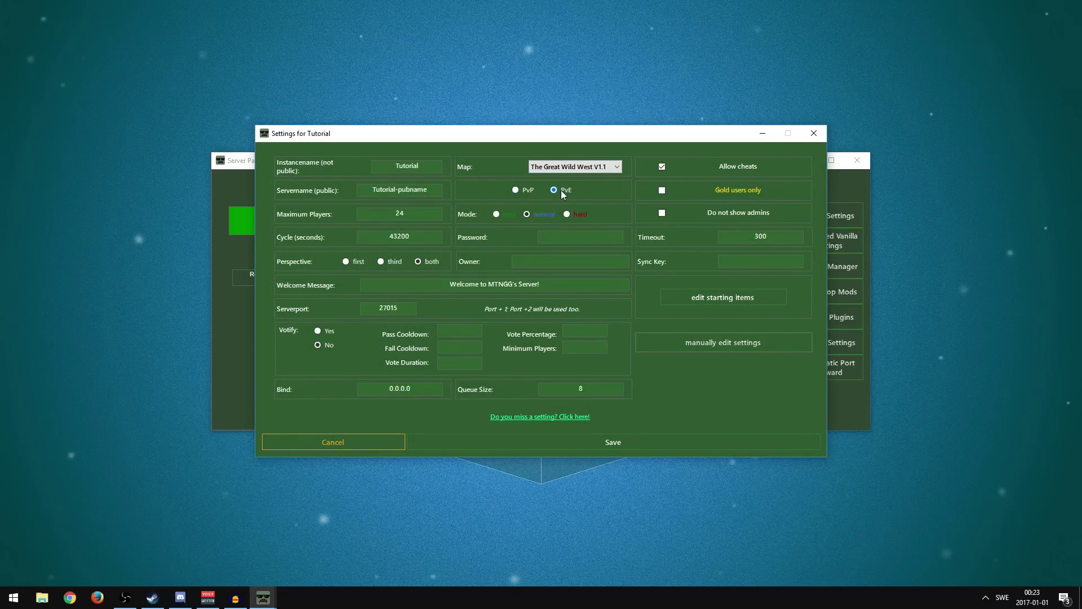
click(531, 193)
- Focus the Owner field, then launch the Steam client from the hidden tray icons
click(541, 261)
click(565, 258)
click(985, 597)
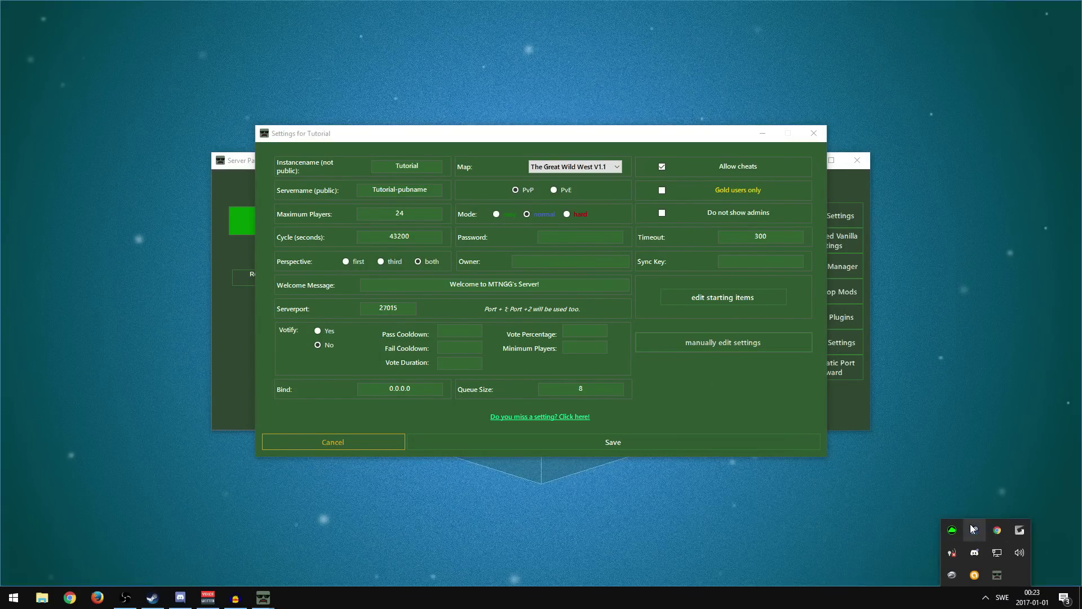
double_click(974, 530)
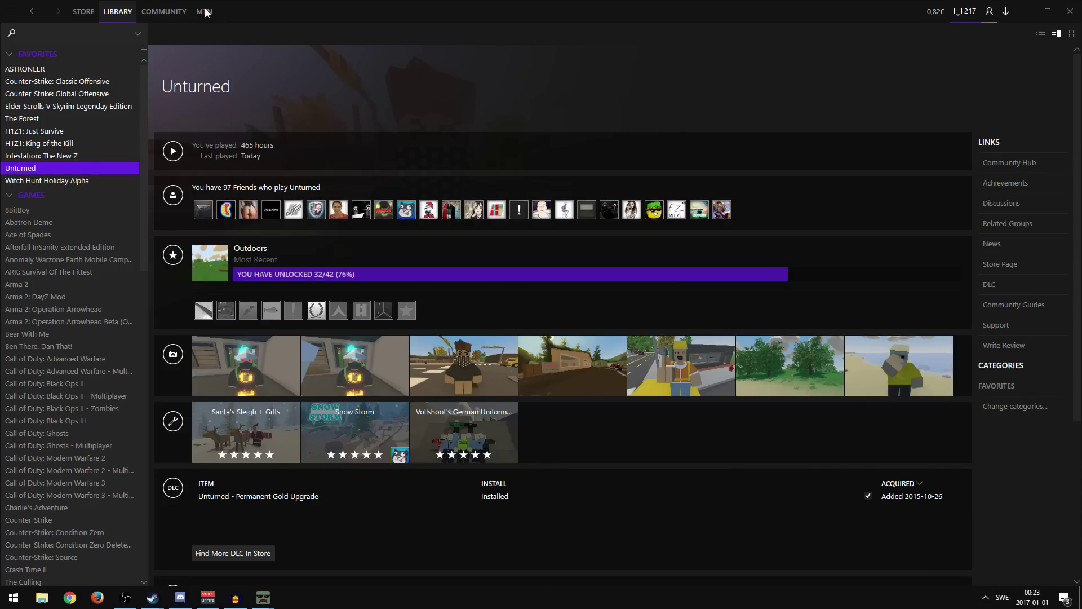
- Copy your own Steam profile page URL and launch Google Chrome
mouse_move(217, 23)
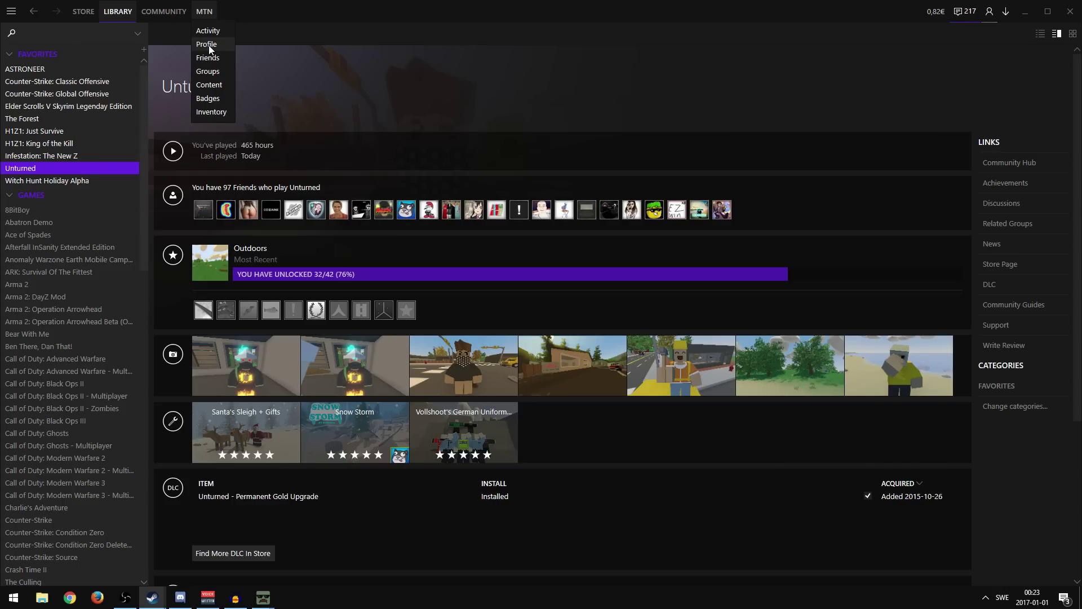
click(207, 45)
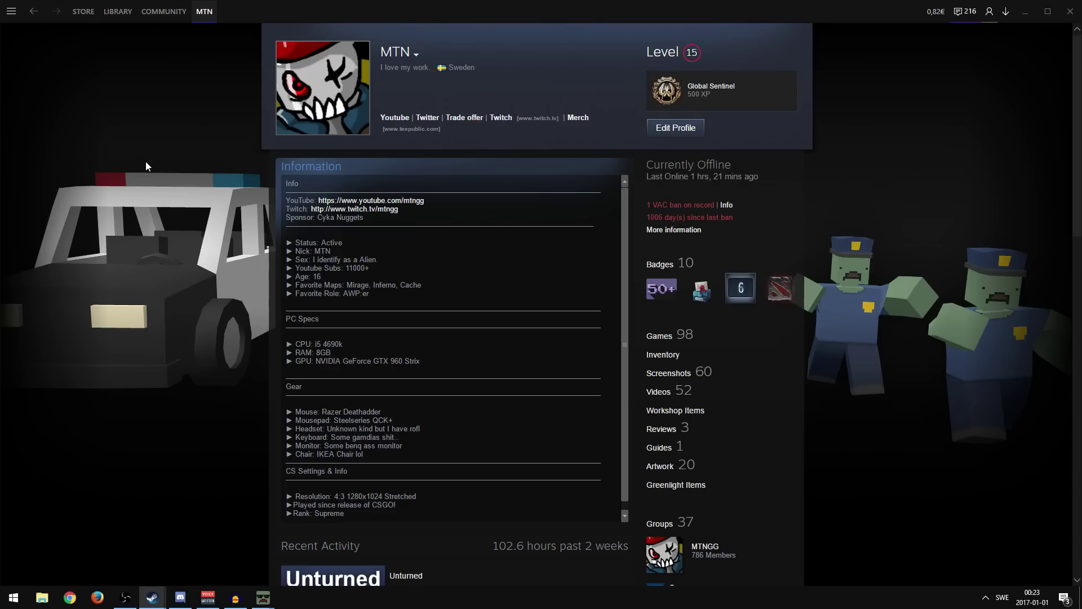
scroll(124, 260, down, 10)
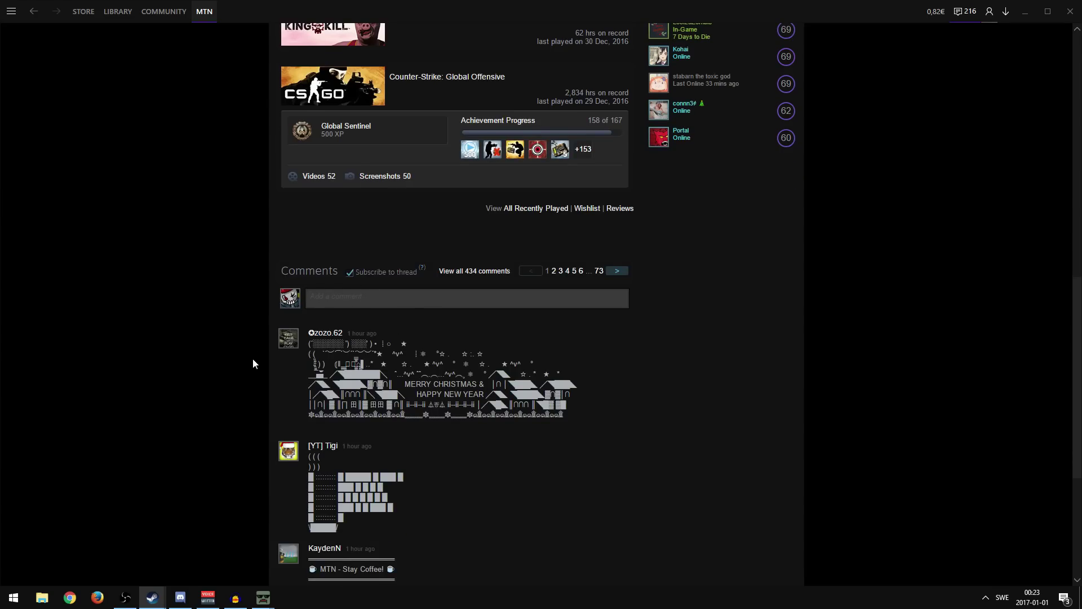
scroll(226, 232, up, 10)
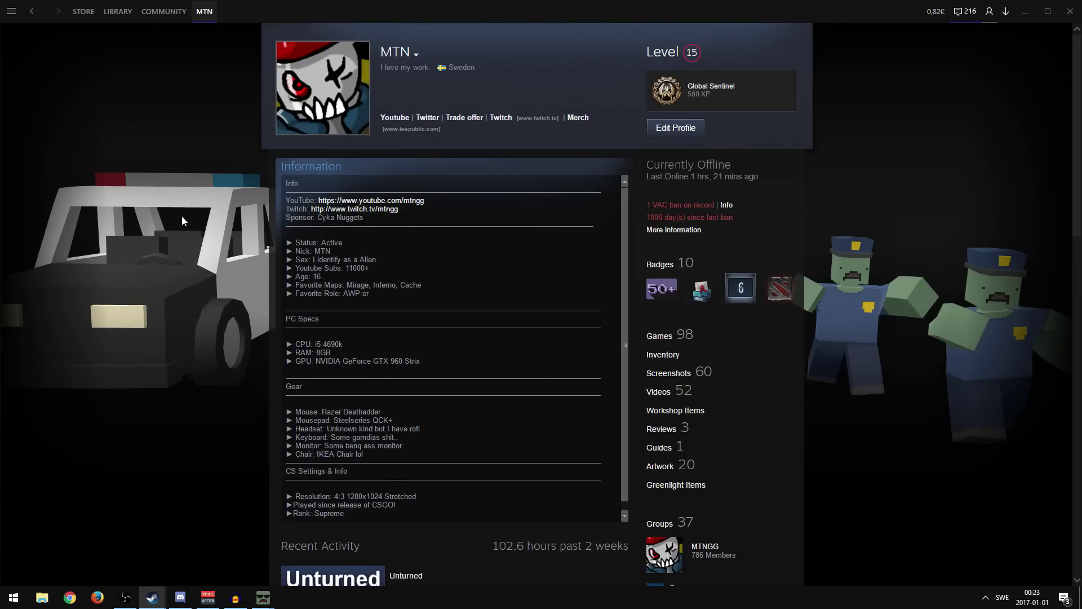
right_click(178, 208)
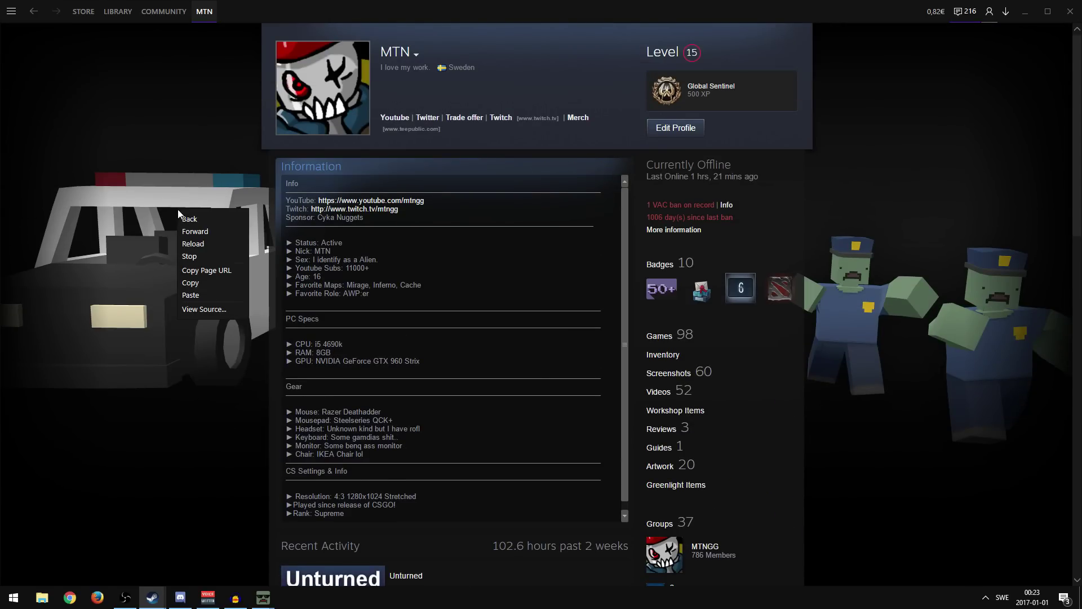
click(210, 269)
click(70, 597)
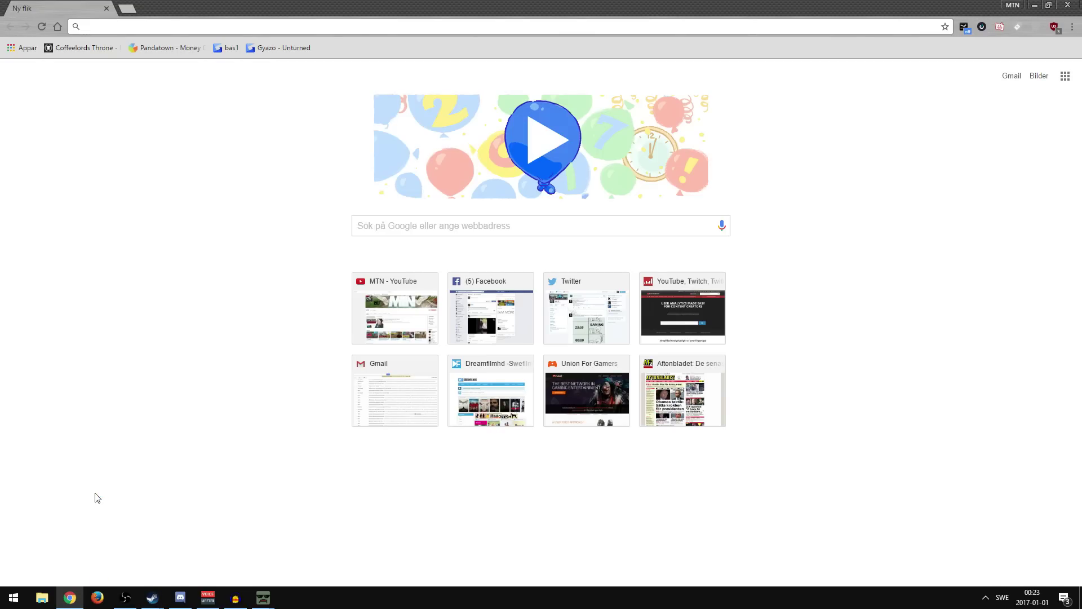
- Paste the Steam profile address in Chrome and check it against the Settings for Tutorial window
text(http://steamcommunity.com/id/MTNGG/)
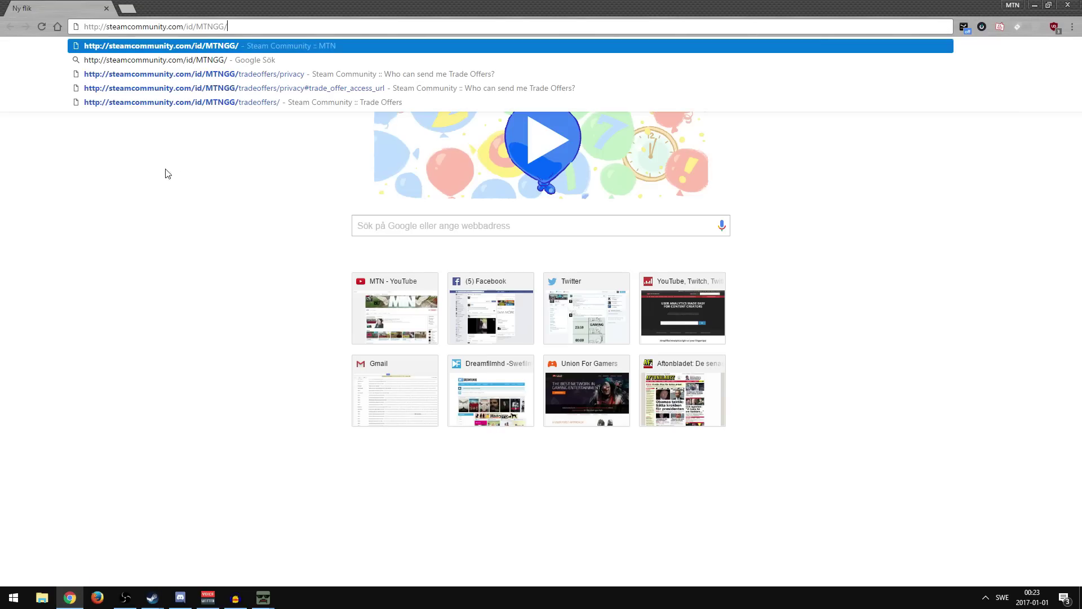
drag(228, 27, 203, 26)
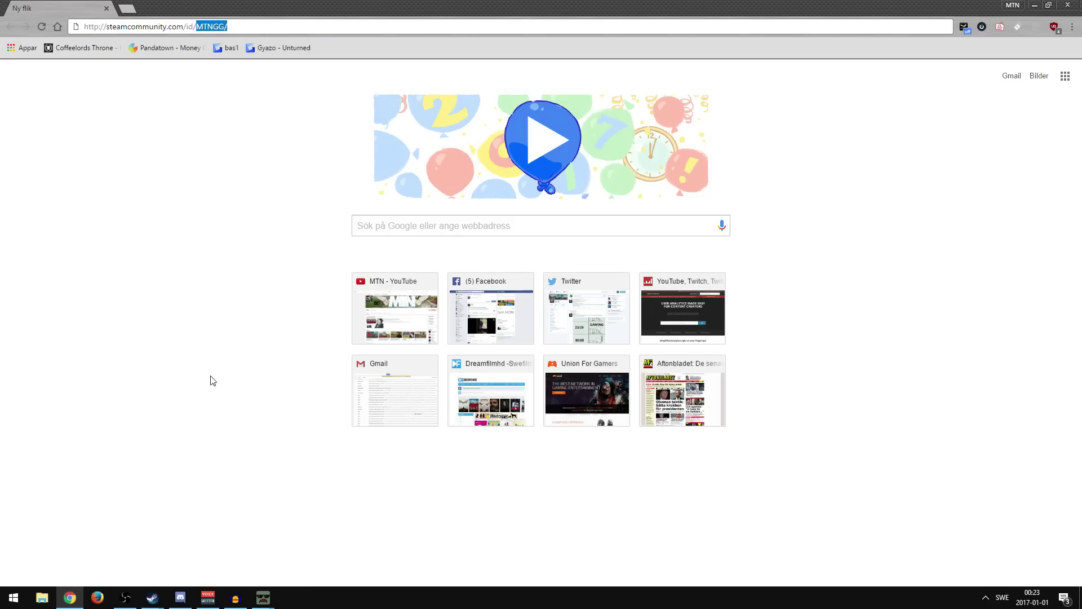
click(263, 597)
click(310, 573)
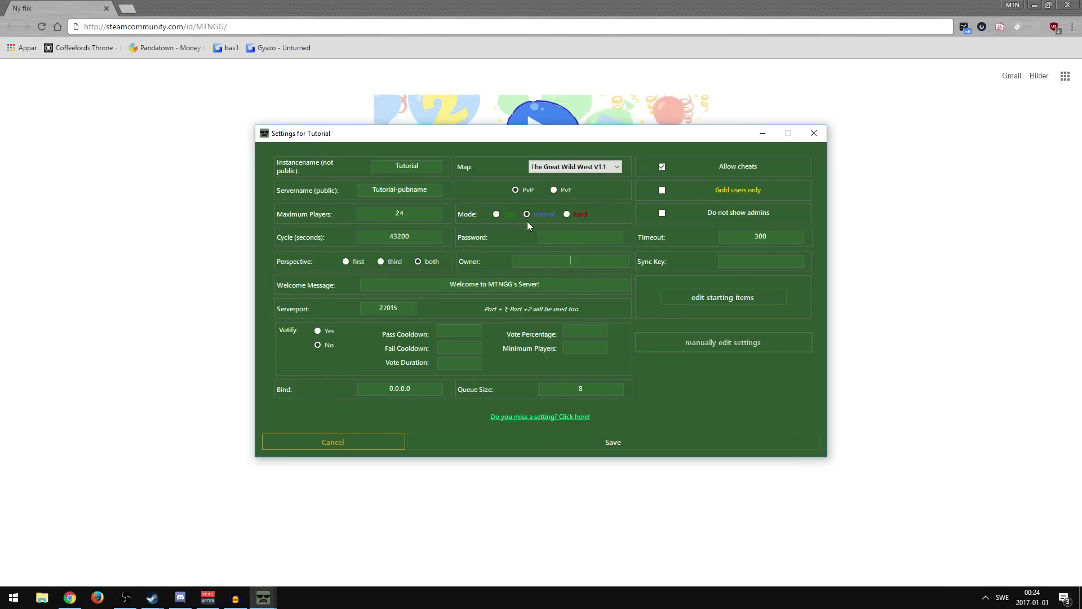
click(142, 92)
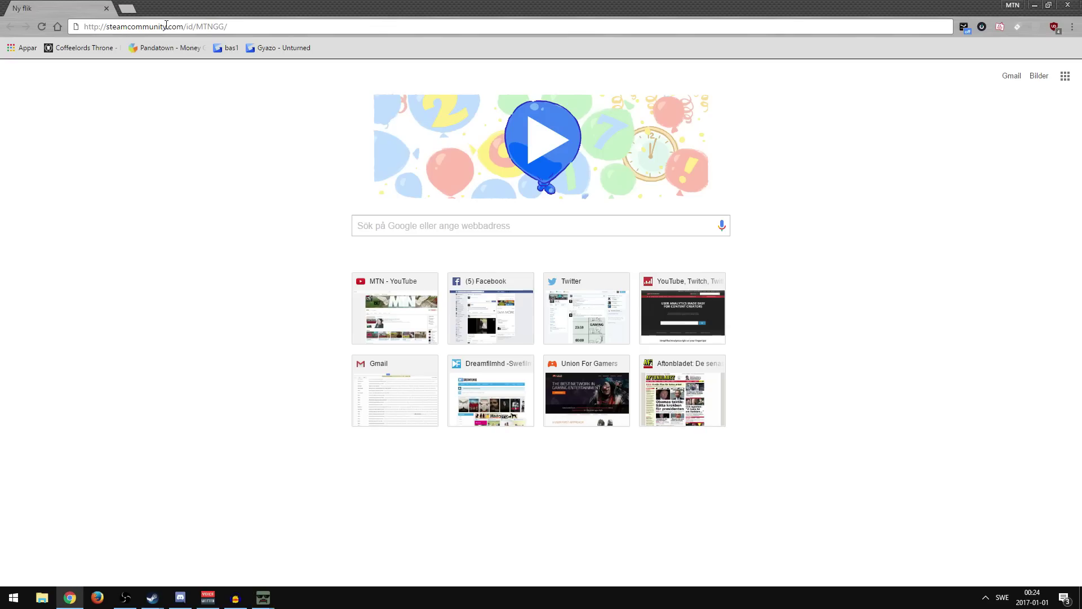
- Search 'steam64id', open STEAMID I/O and look up the pasted profile address
click(165, 24)
key(ctrl+c)
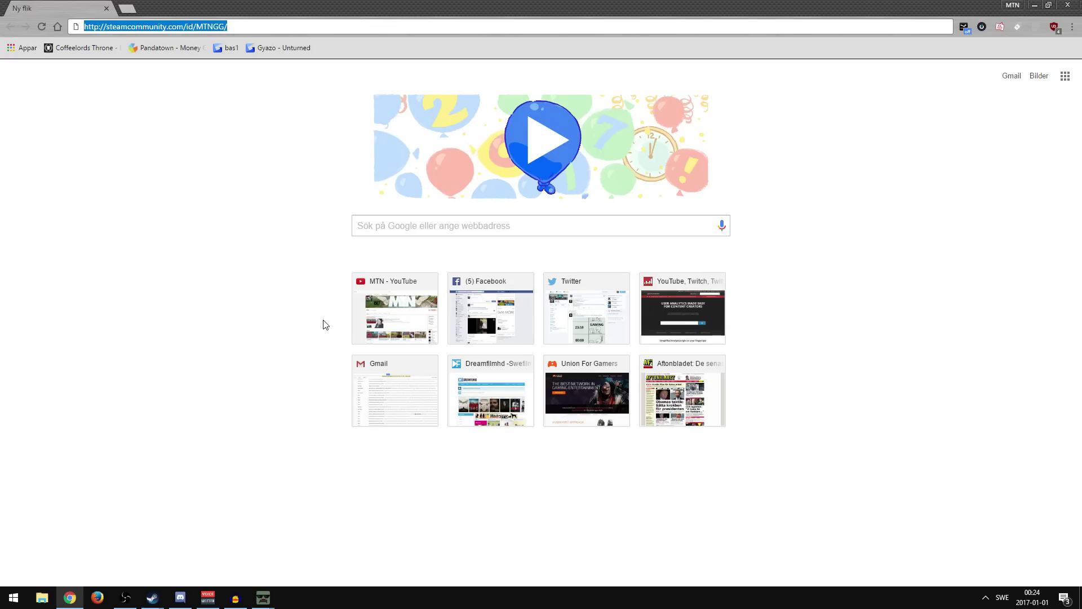
text(steam64id)
key(Return)
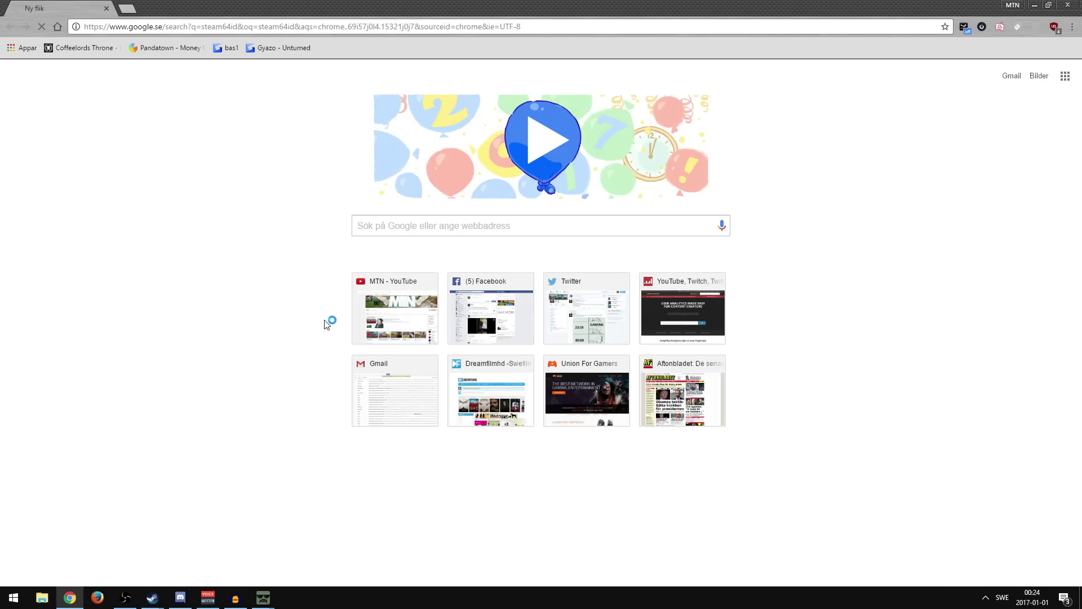
drag(116, 153, 129, 154)
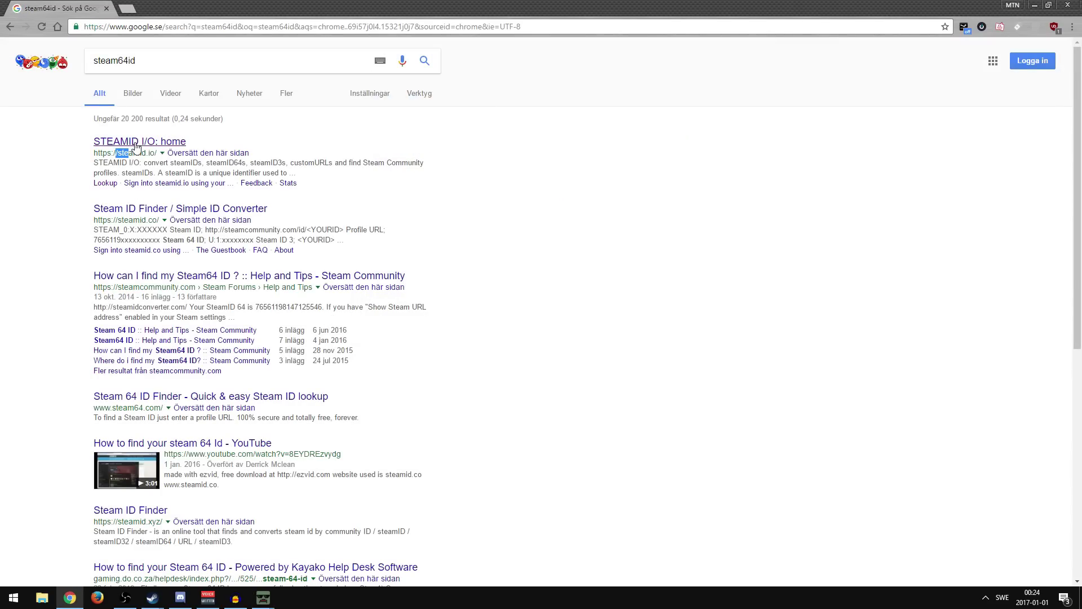
click(135, 142)
key(ctrl+v)
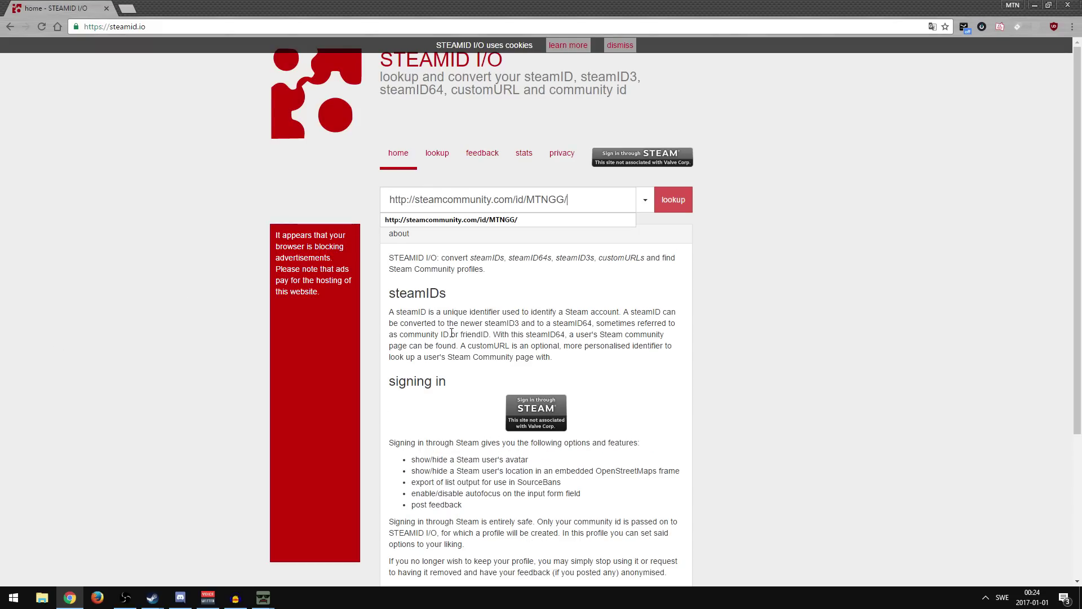
click(667, 209)
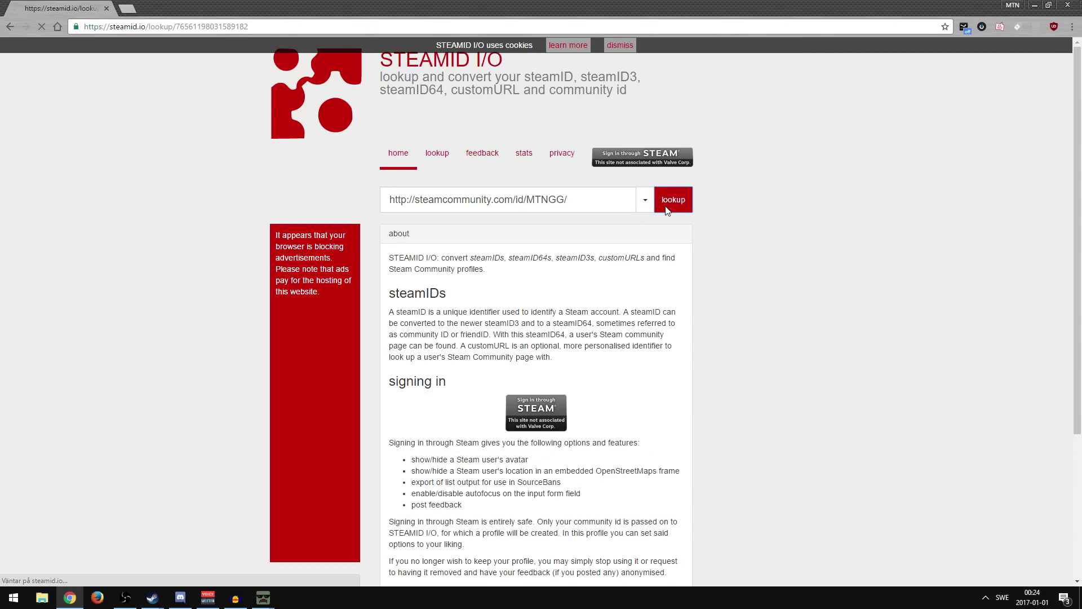